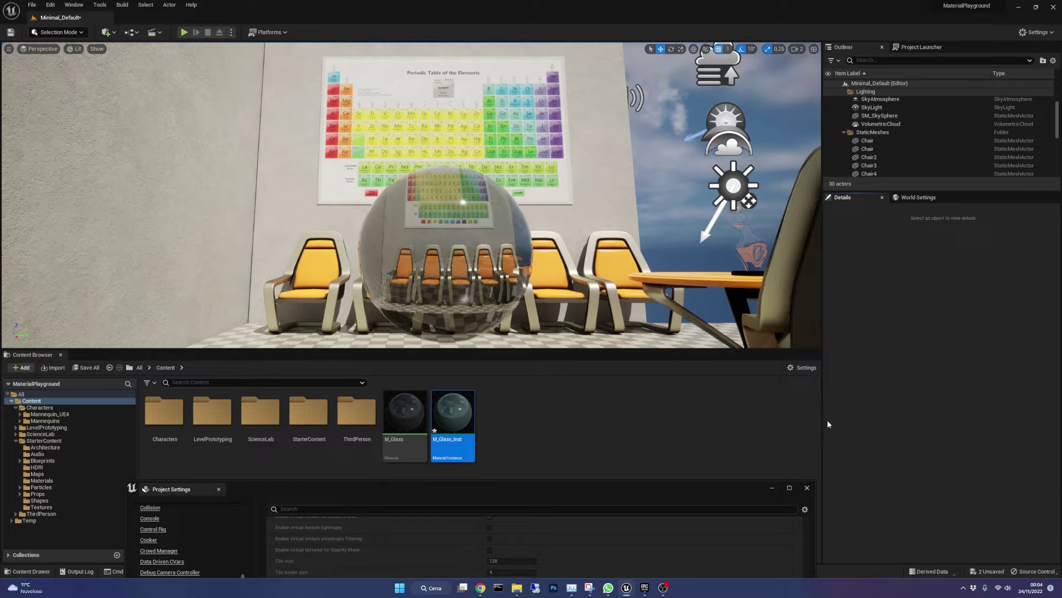
Review the Lumen Ray Lighting Mode options in the project's rendering settings and view the glass sphere from another angle
drag(535, 491, 554, 136)
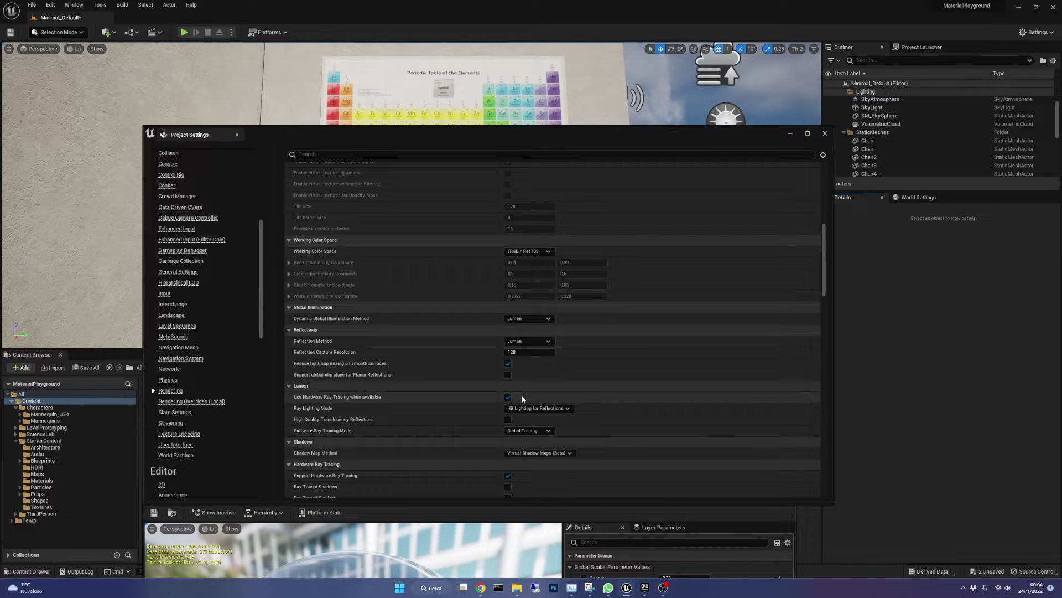
click(567, 409)
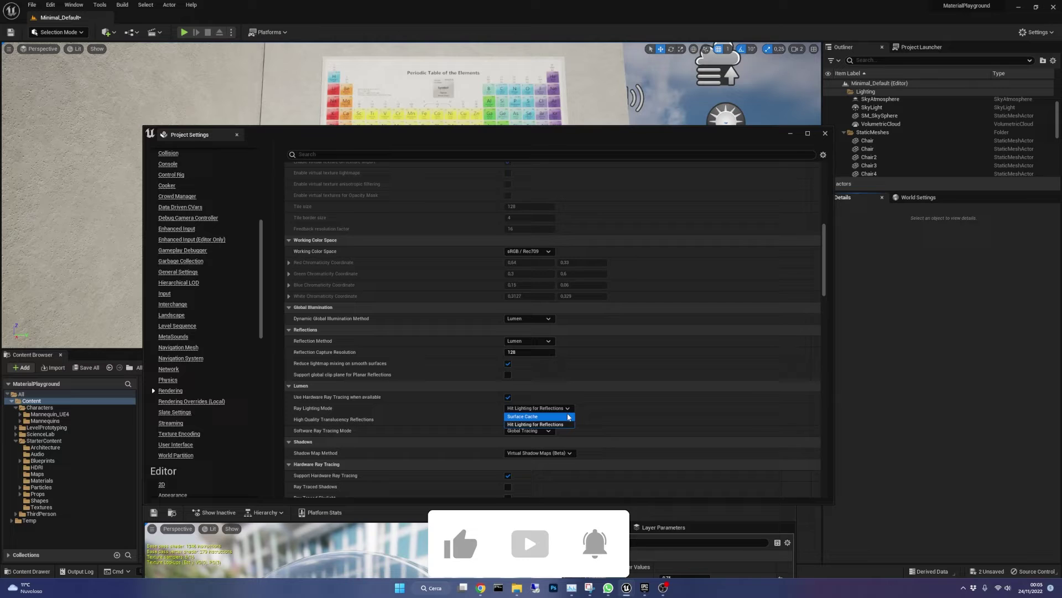
key(Escape)
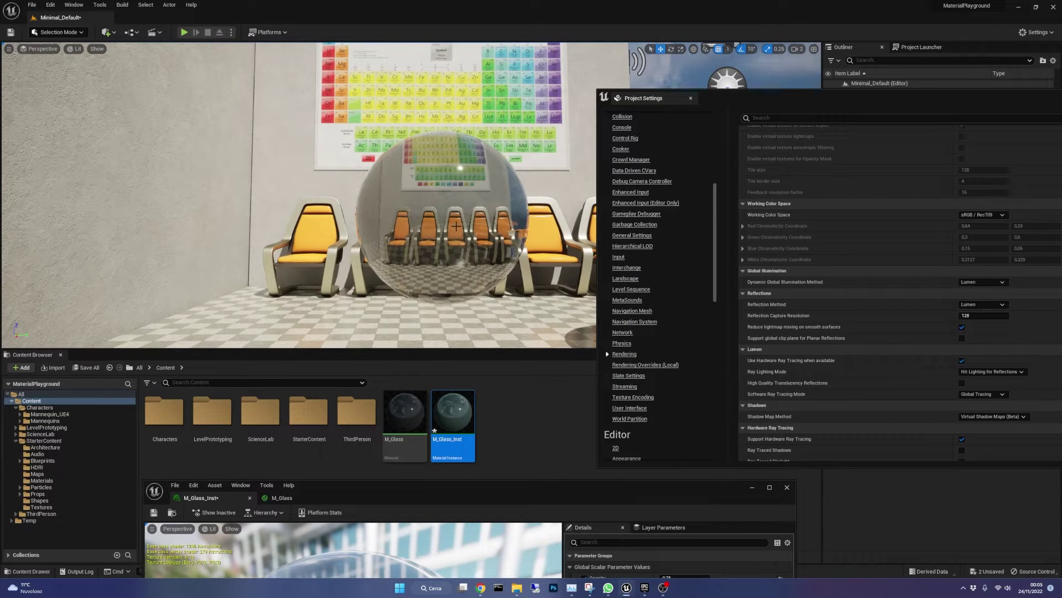
mouse_move(455, 226)
right_down()
mouse_move(288, 226)
mouse_move(455, 226)
right_up()
key(d)
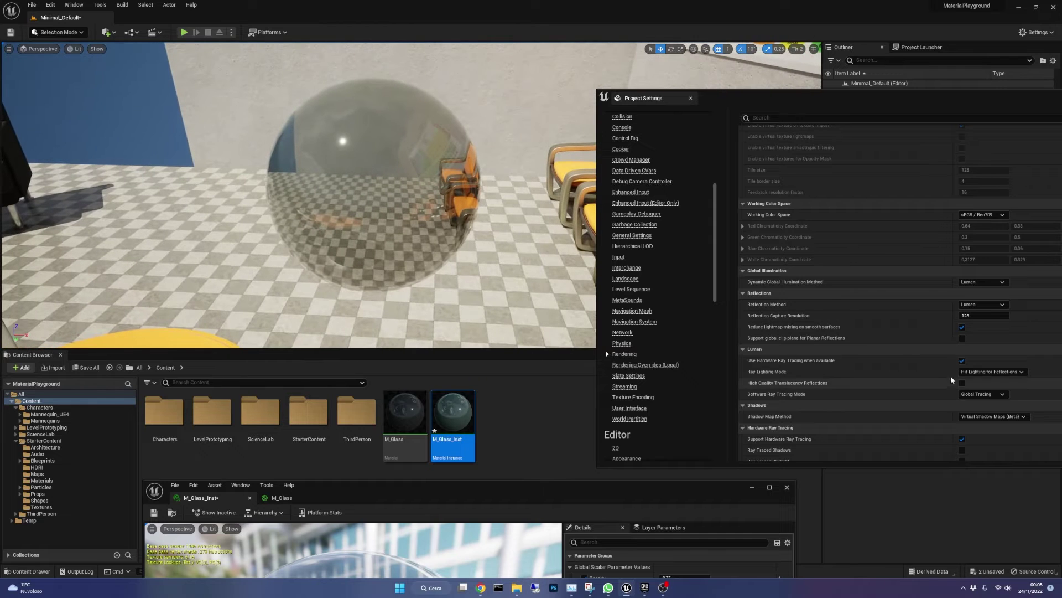
Set the Lumen Ray Lighting Mode to Surface Cache and inspect the glass sphere's reflections up close
click(984, 372)
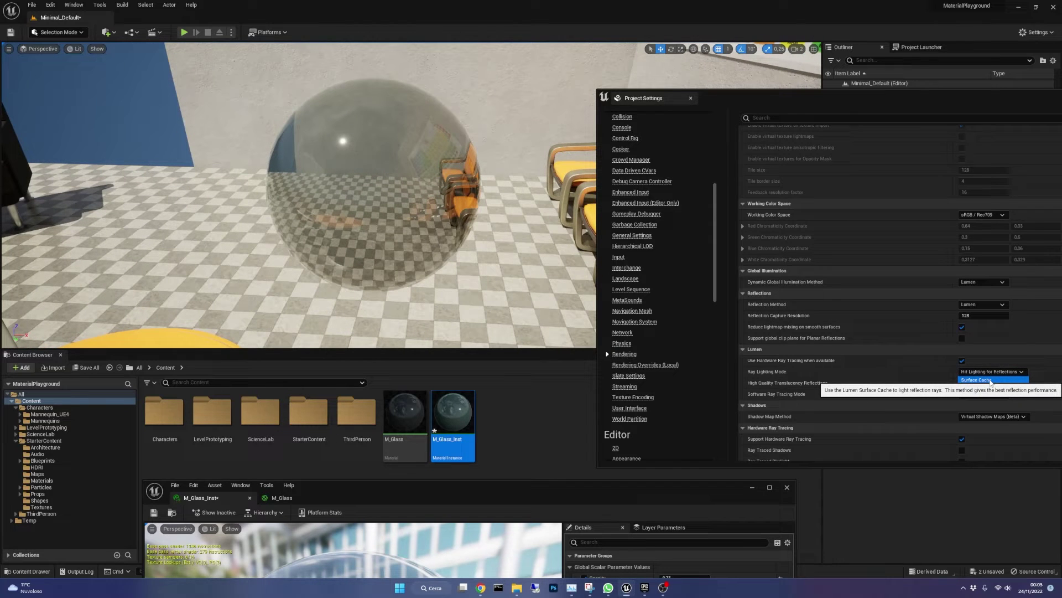
click(976, 380)
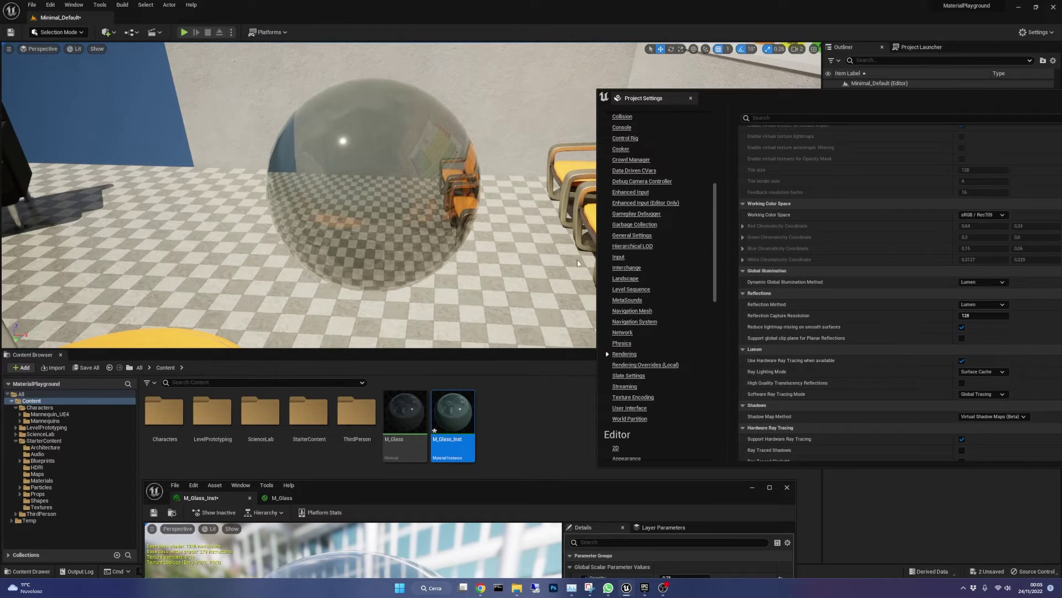
right_drag(579, 264, 579, 264)
right_drag(444, 168, 444, 167)
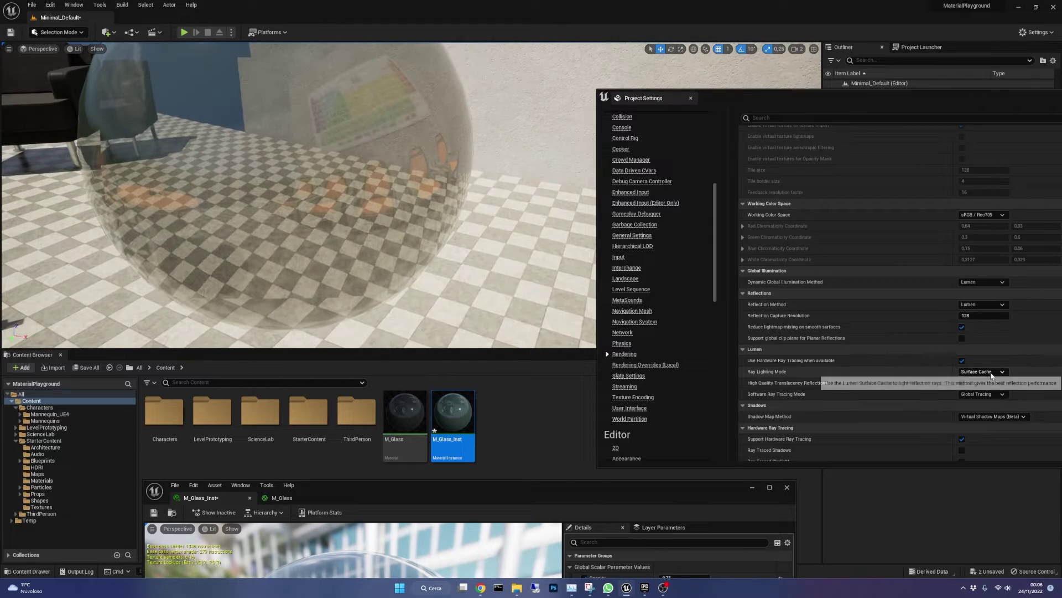
Switch Ray Lighting Mode to Hit Lighting for Reflections and back to Surface Cache to compare the sphere's reflections
click(982, 371)
click(990, 390)
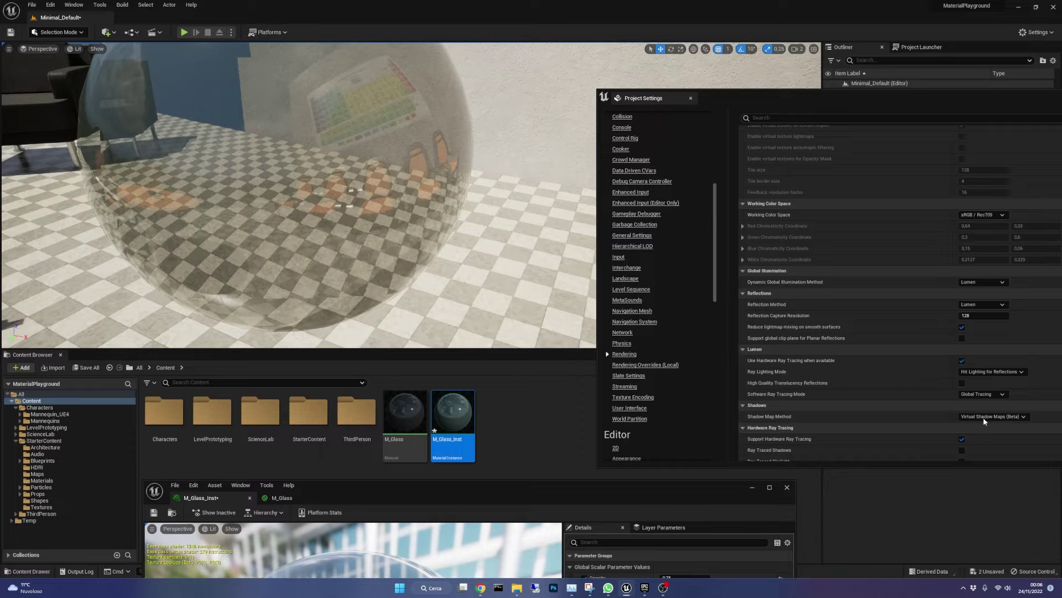
click(985, 371)
click(982, 381)
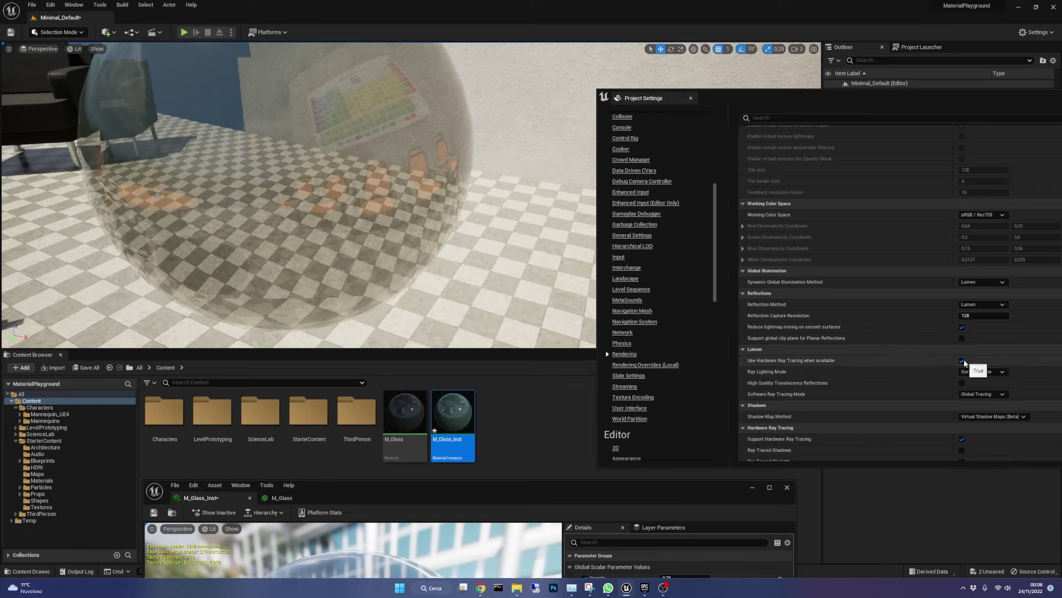
Disable Use Hardware Ray Tracing when available and check the glass sphere's reflections from several angles
click(962, 361)
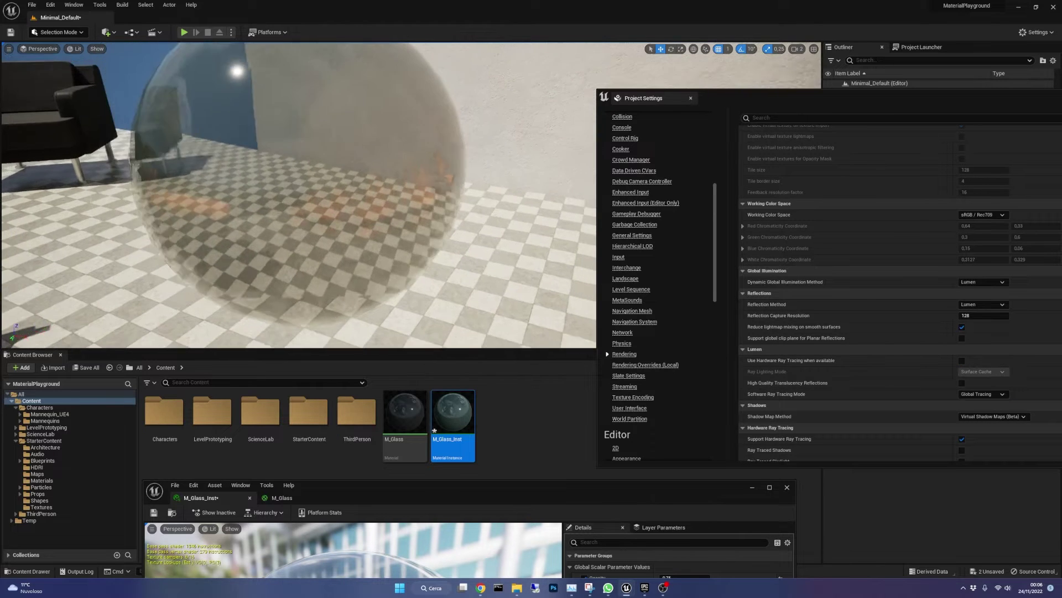
right_drag(343, 194, 299, 199)
right_drag(432, 184, 374, 181)
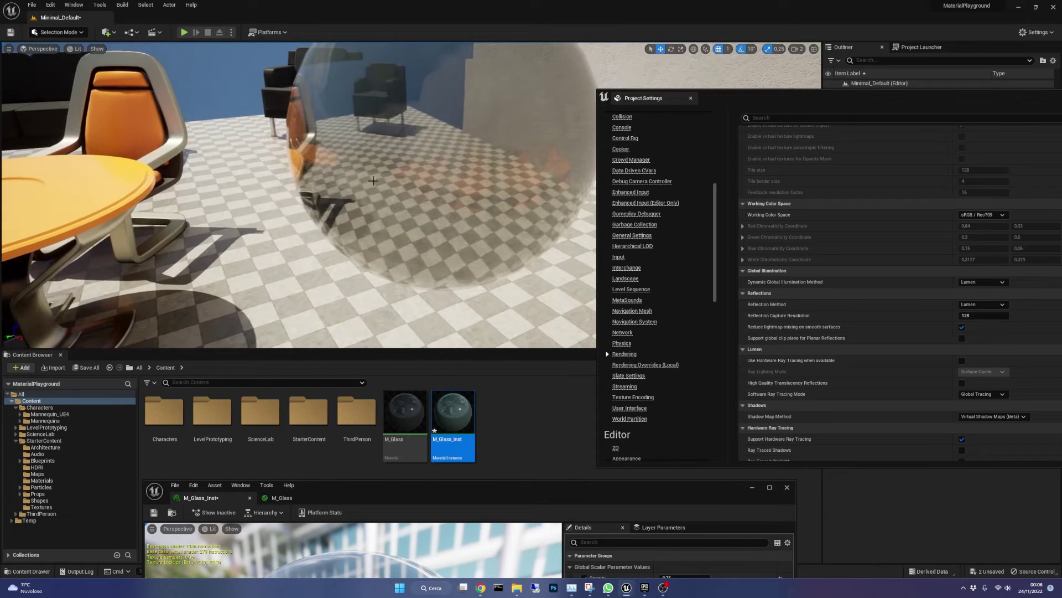
mouse_move(481, 186)
right_down()
mouse_move(473, 158)
mouse_move(396, 185)
mouse_move(509, 179)
mouse_move(484, 190)
right_up()
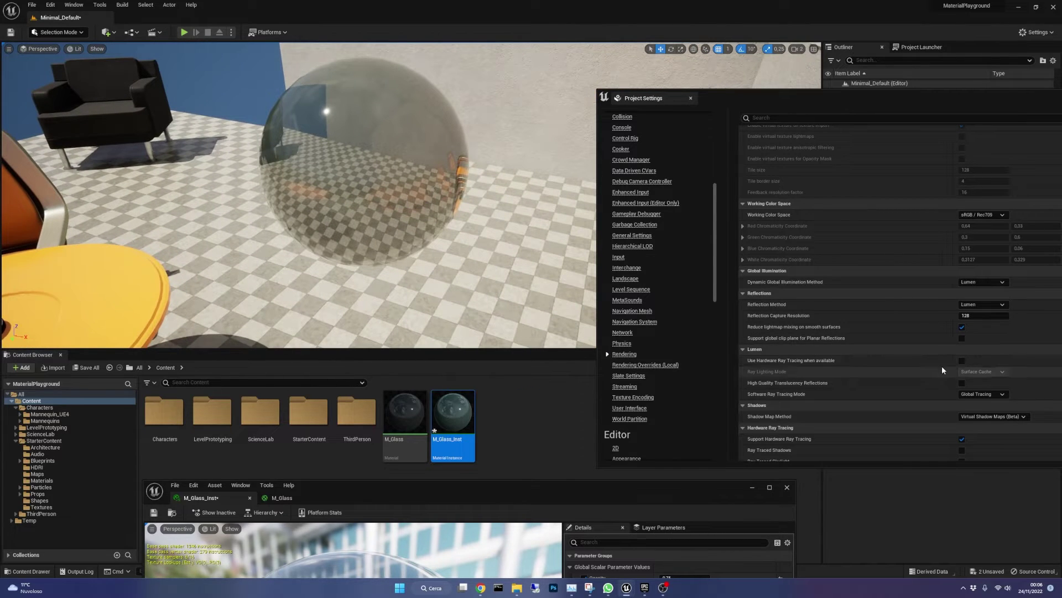
Enable Use Hardware Ray Tracing when available and set Ray Lighting Mode to Hit Lighting for Reflections
click(962, 361)
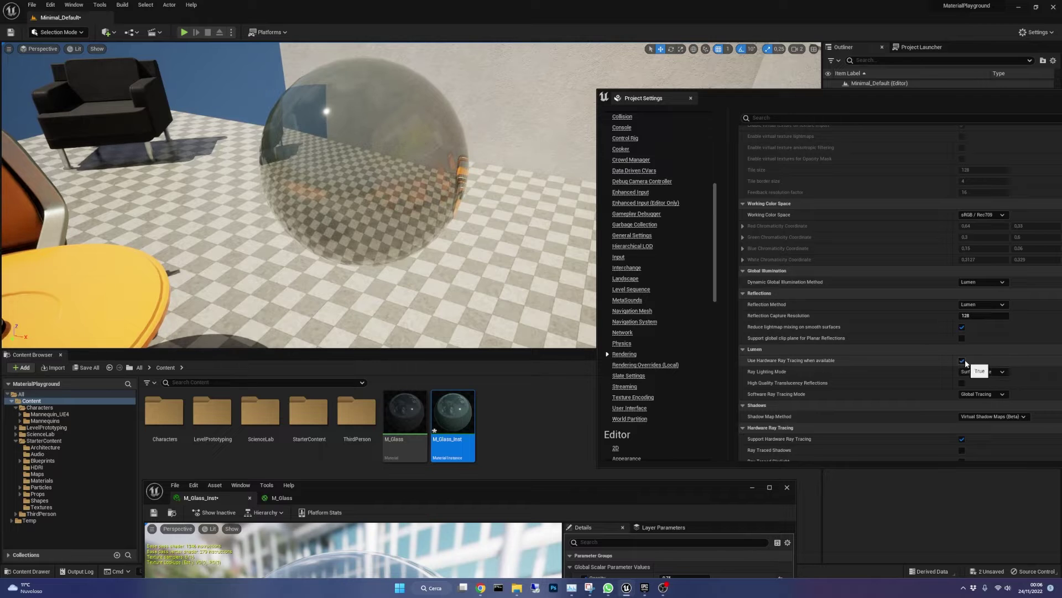
click(982, 371)
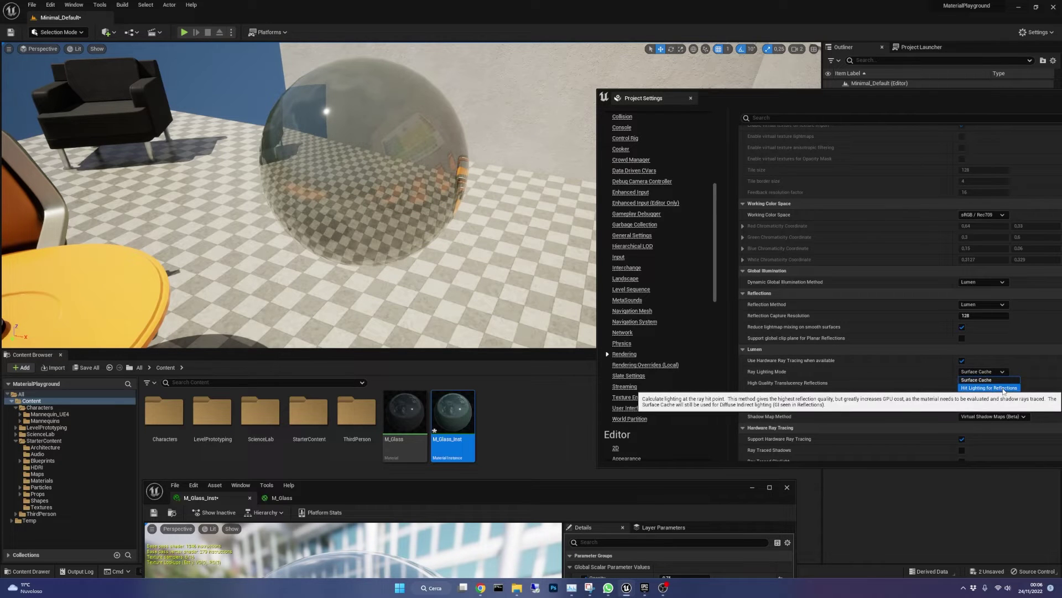
click(989, 388)
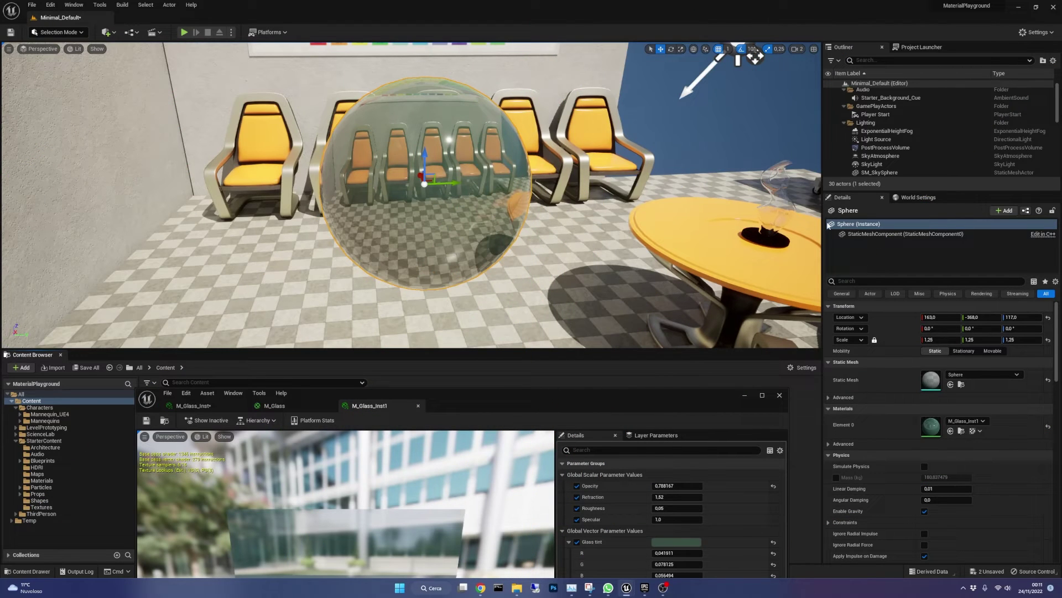
Turn off High Quality Translucency Reflections and its override in the PostProcessVolume's Lumen Reflections settings
click(881, 148)
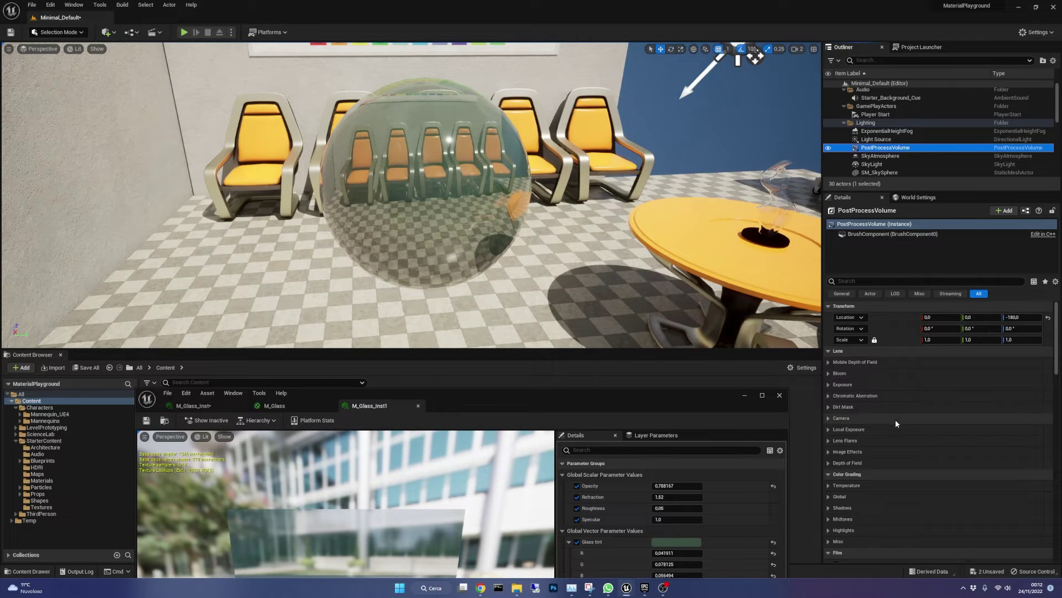
scroll(895, 420, down, 3)
scroll(898, 424, down, 10)
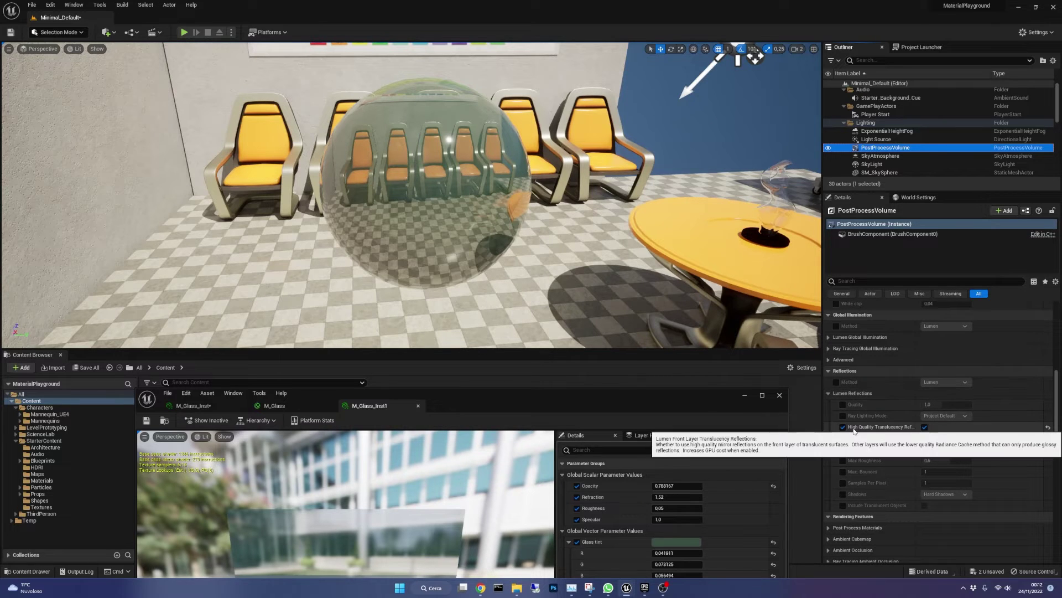
click(924, 427)
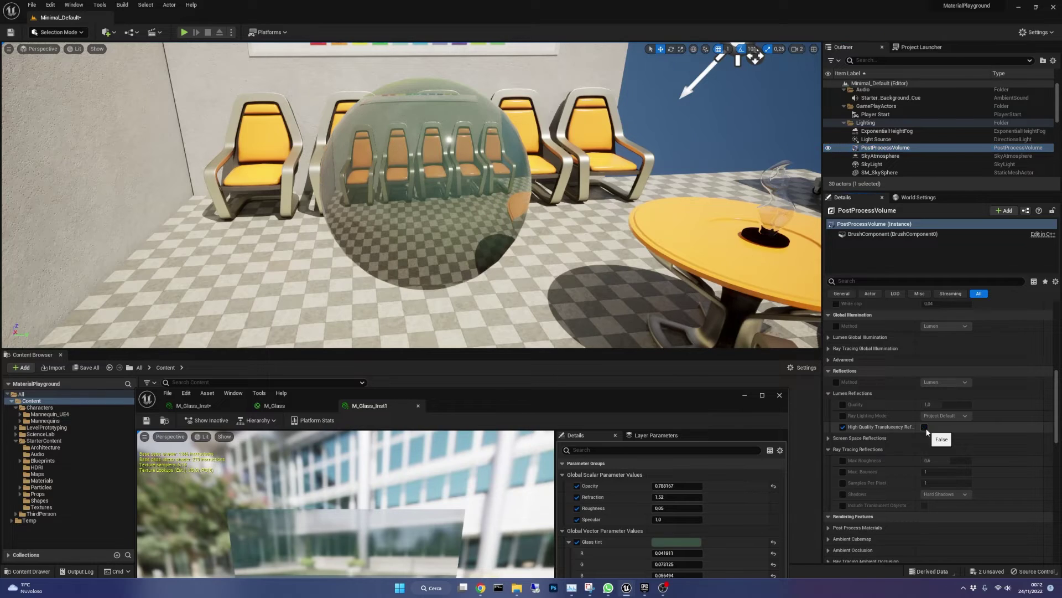
click(843, 427)
Inspect the glass sphere up close and re-enable High Quality Translucency Reflections with its override in the PostProcessVolume
key(w)
right_drag(664, 249, 421, 257)
key(d)
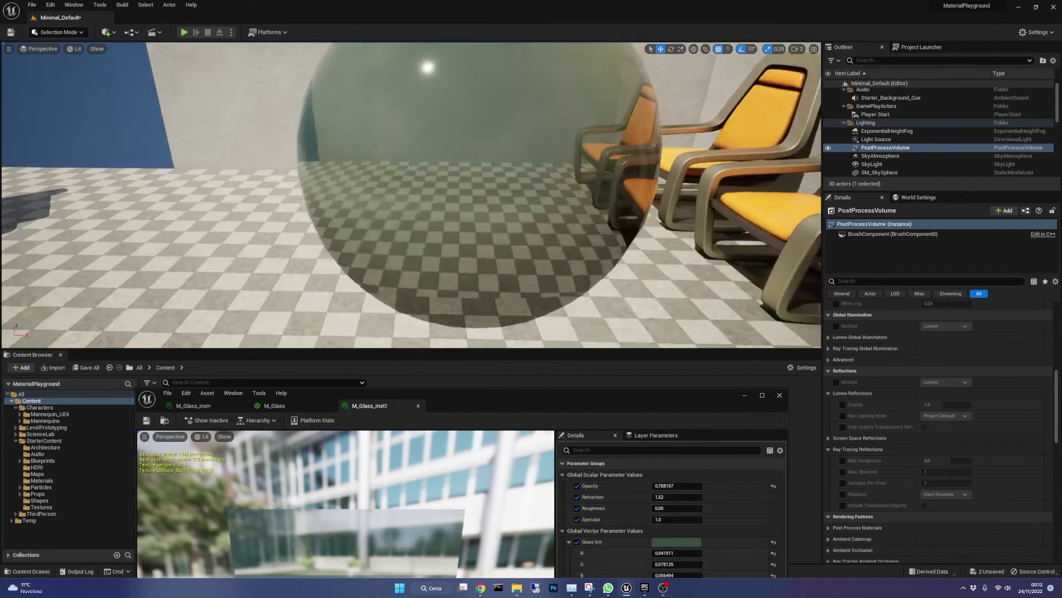
right_drag(345, 194, 273, 194)
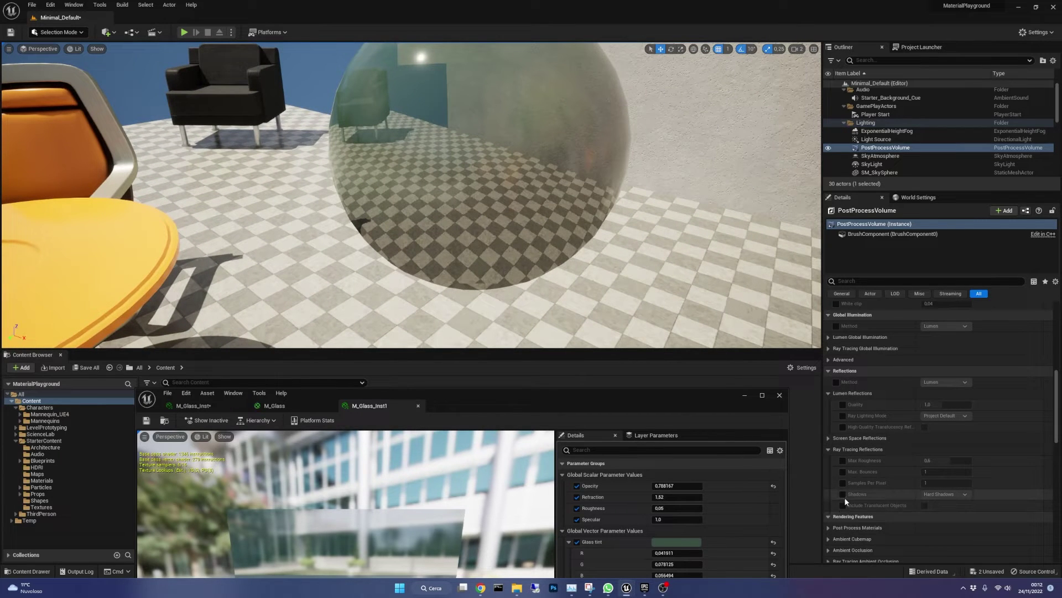
click(843, 427)
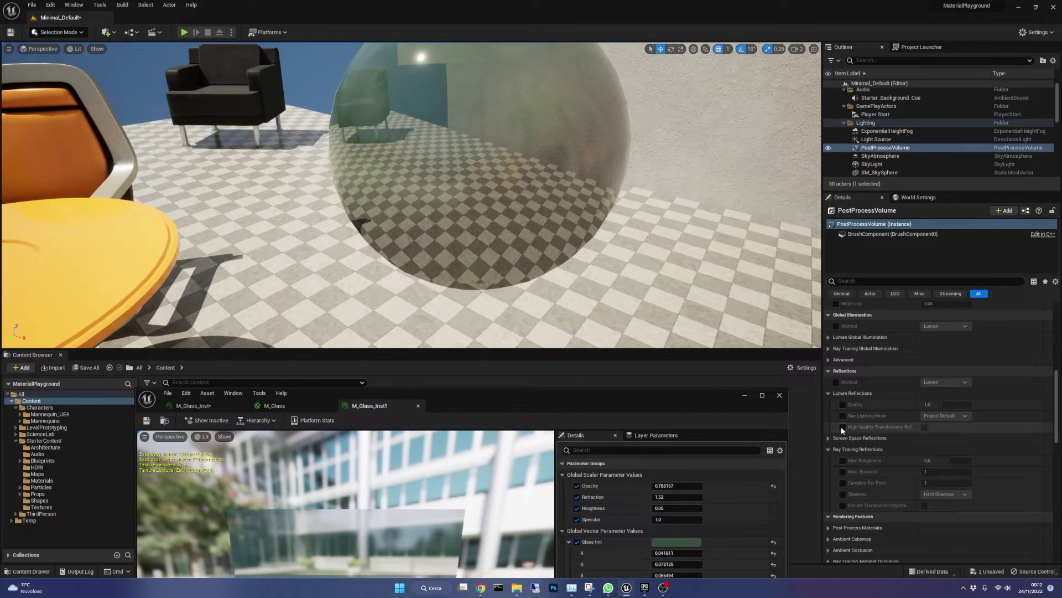
click(925, 427)
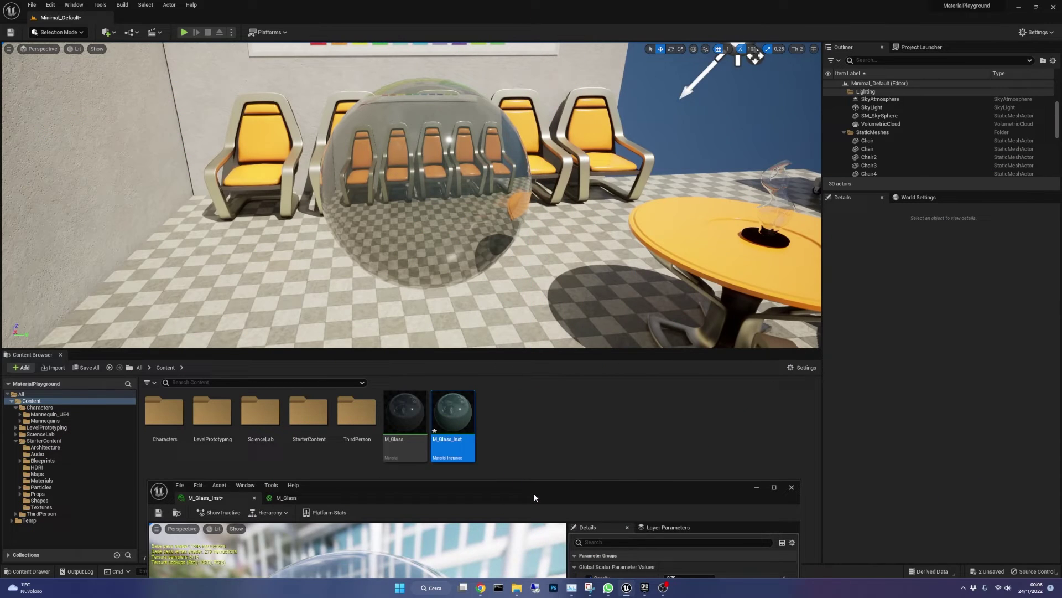
Open the M_Glass material, select its result node and set the Blend Mode to Translucent
double_click(415, 422)
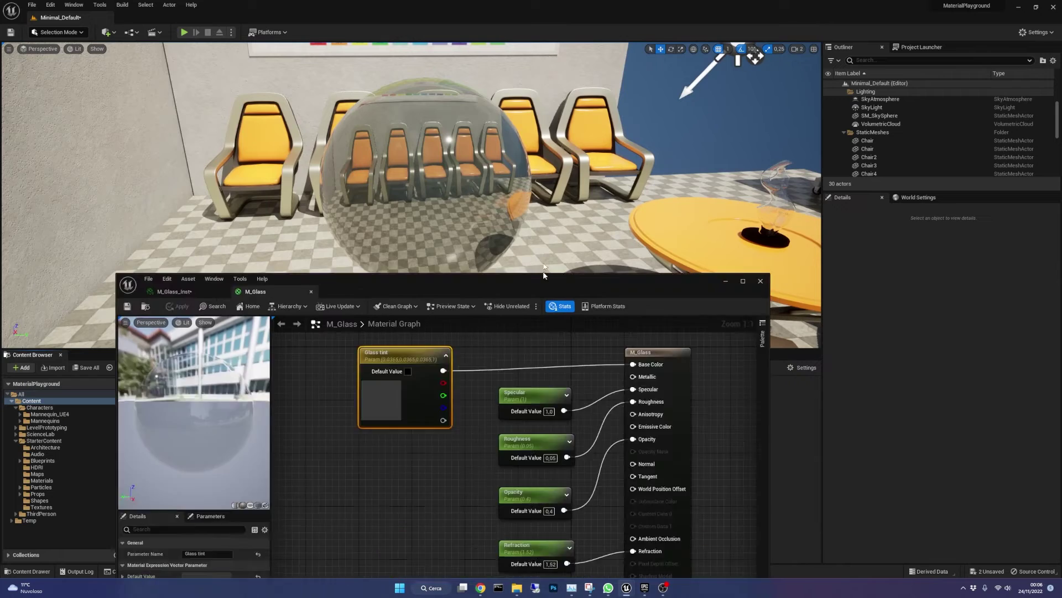
click(350, 273)
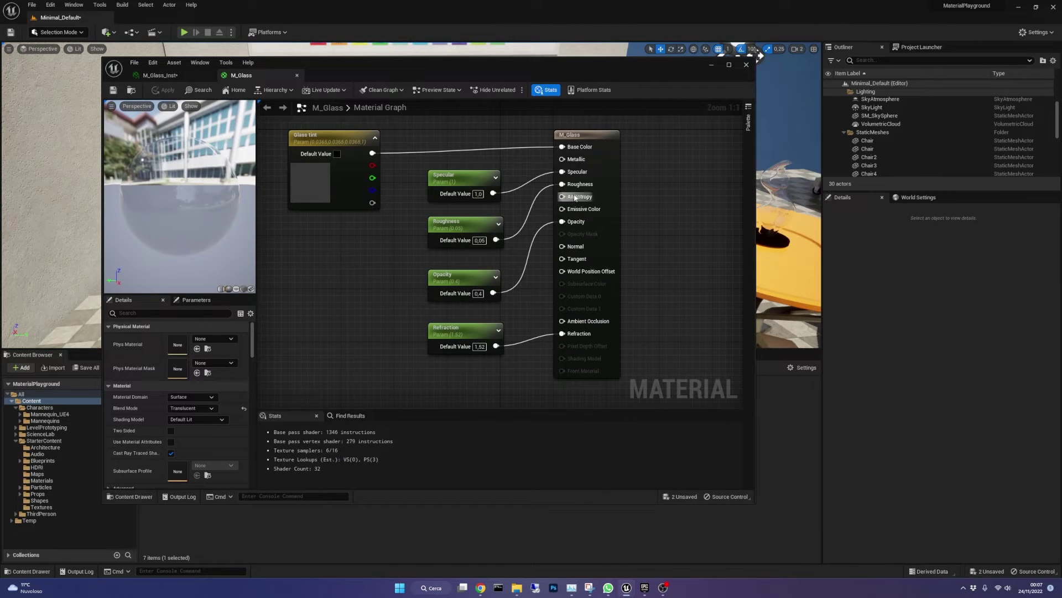
click(597, 136)
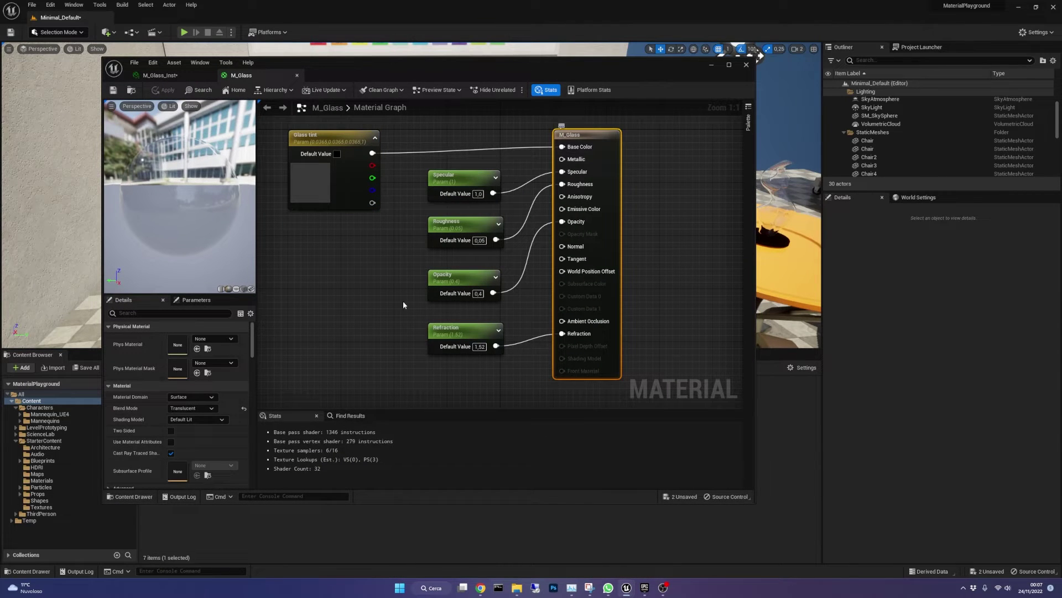
click(210, 409)
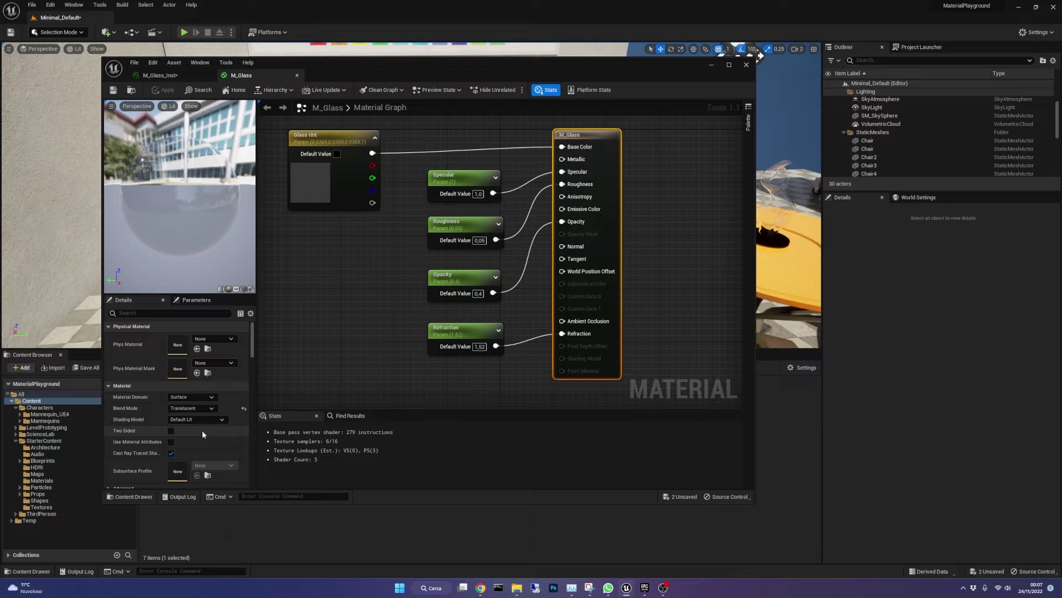
click(212, 432)
Set the M_Glass material's translucency Lighting Mode to Surface ForwardShading
scroll(252, 353, down, 3)
scroll(254, 357, down, 6)
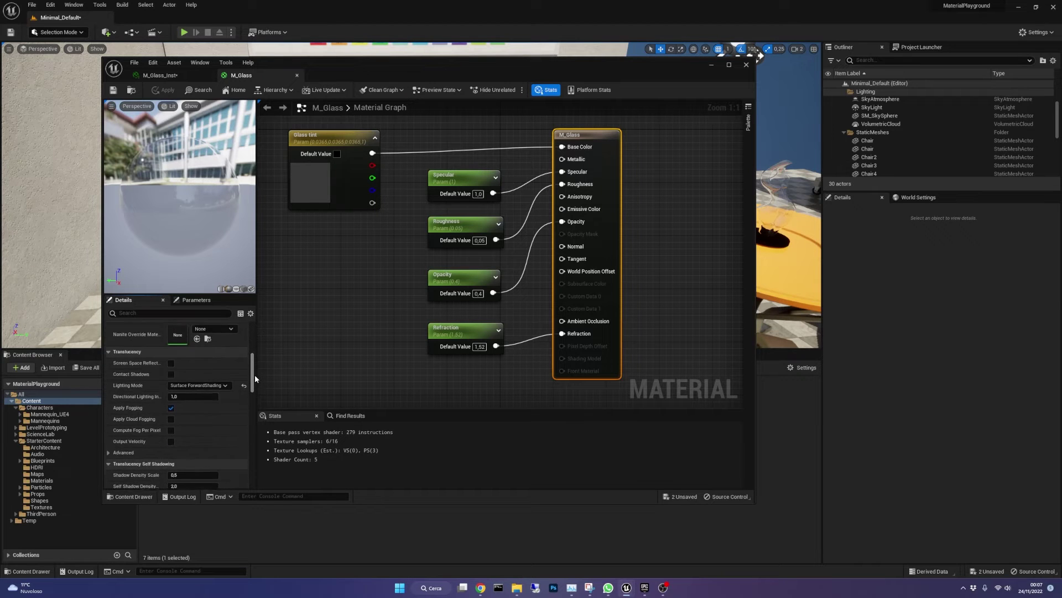
click(223, 376)
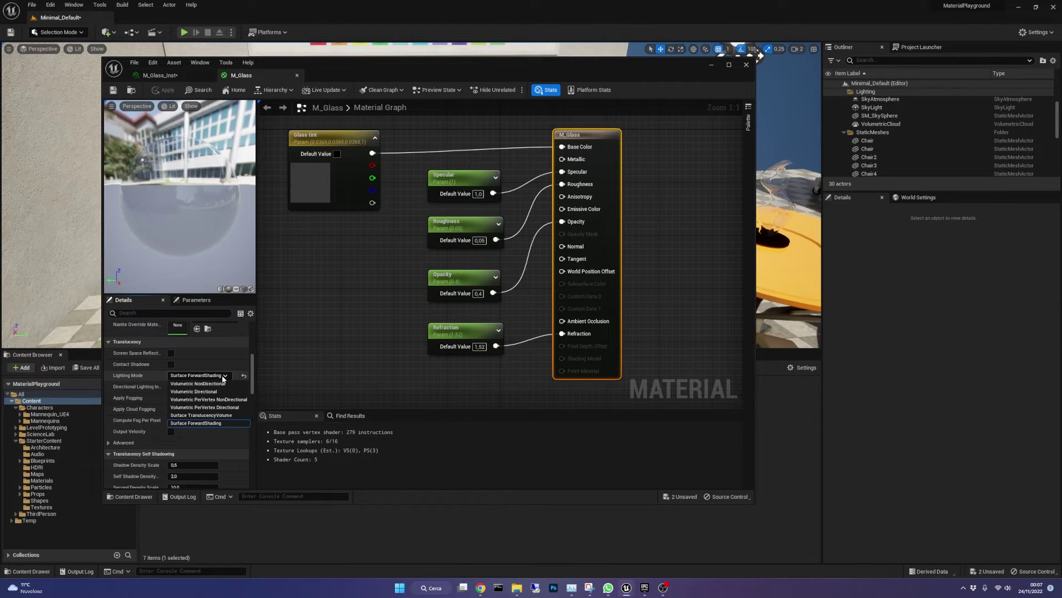
click(232, 423)
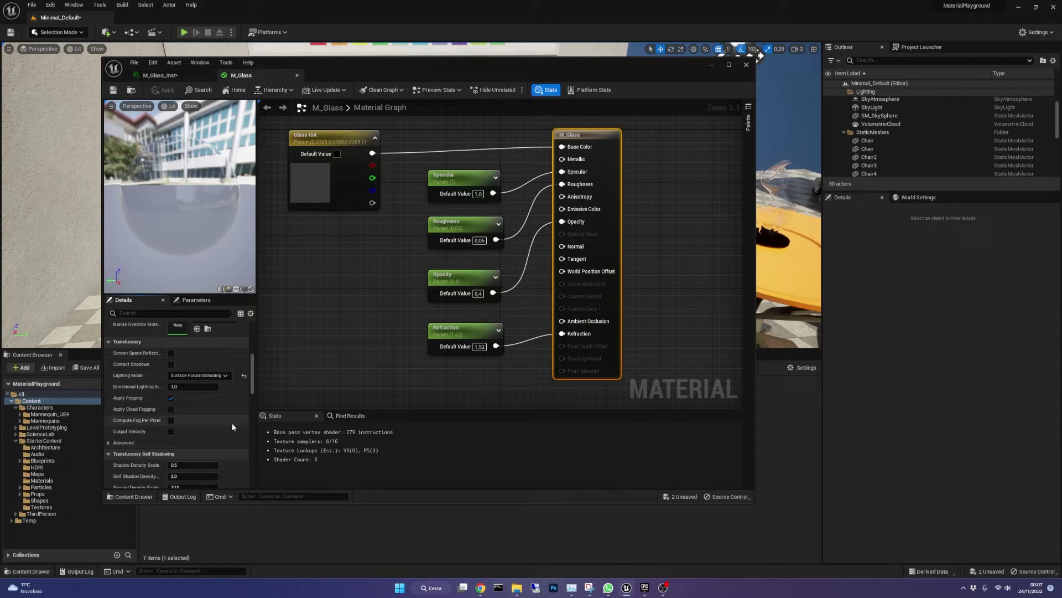
click(318, 335)
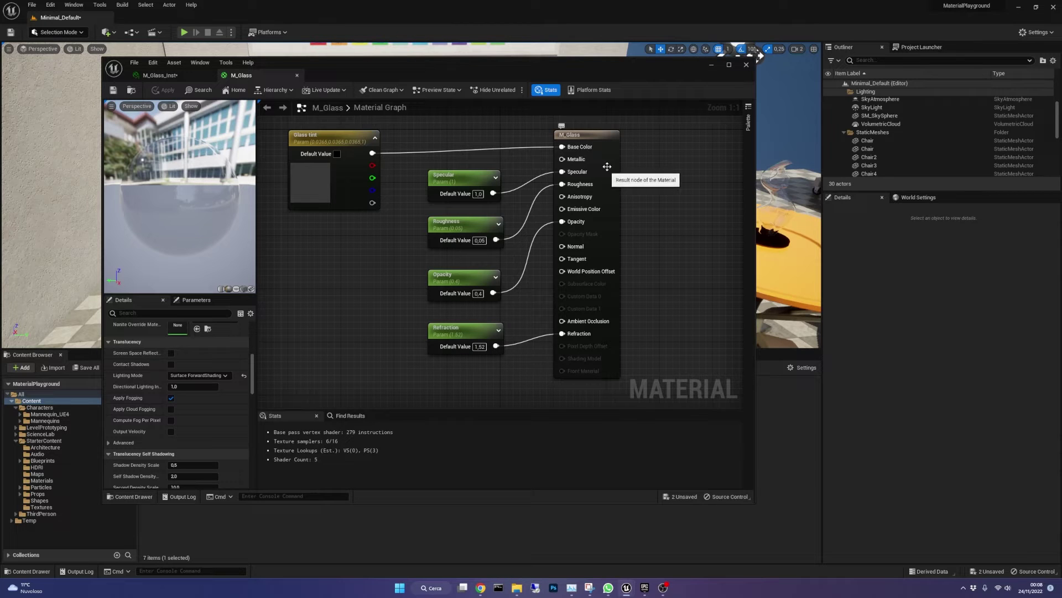
Try a saturated dark blue as the Glass tint parameter's default color, check the material preview and undo the color change
click(328, 141)
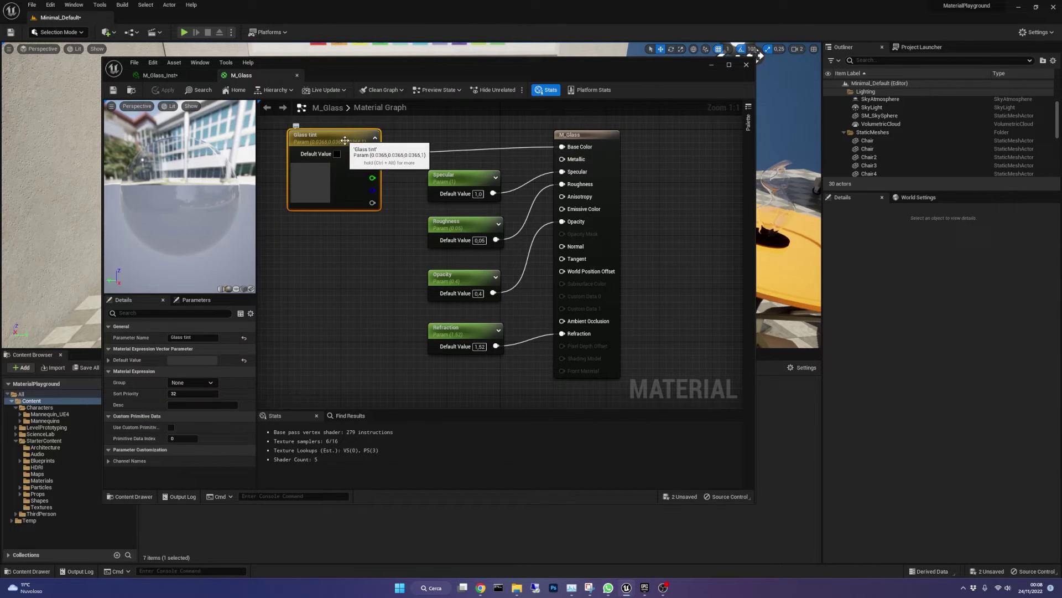
click(202, 360)
click(244, 404)
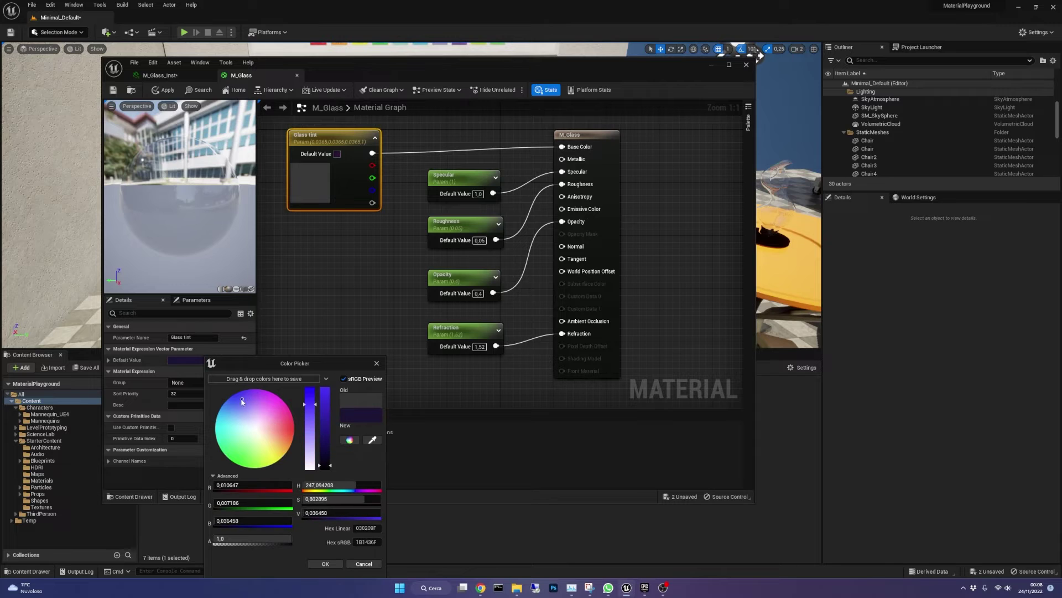
drag(325, 407, 325, 453)
drag(311, 410, 310, 387)
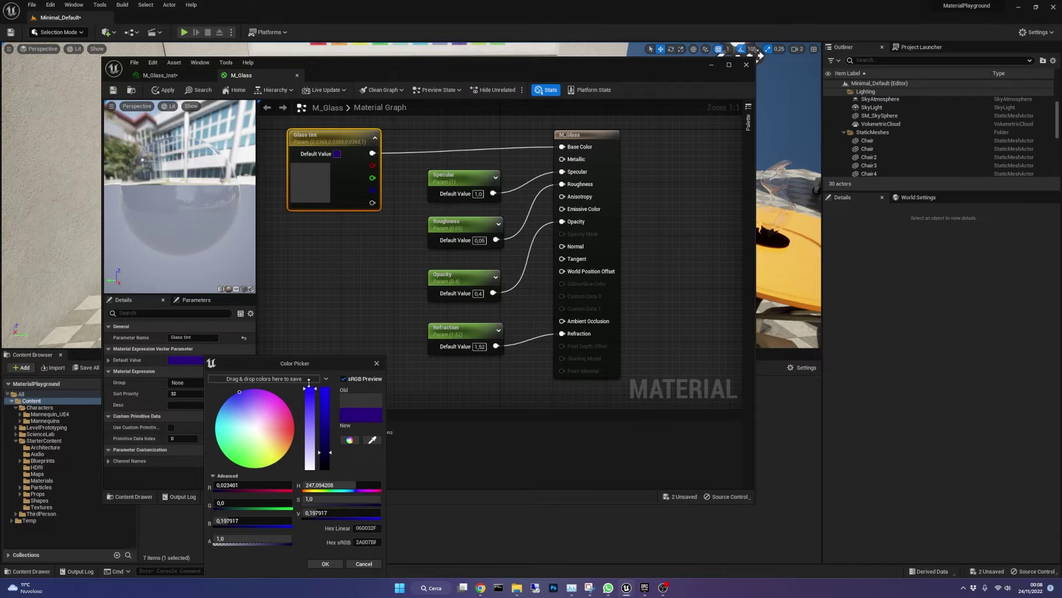
click(325, 564)
mouse_move(180, 196)
mouse_down()
mouse_move(213, 205)
mouse_move(194, 199)
mouse_up()
key(ctrl+z)
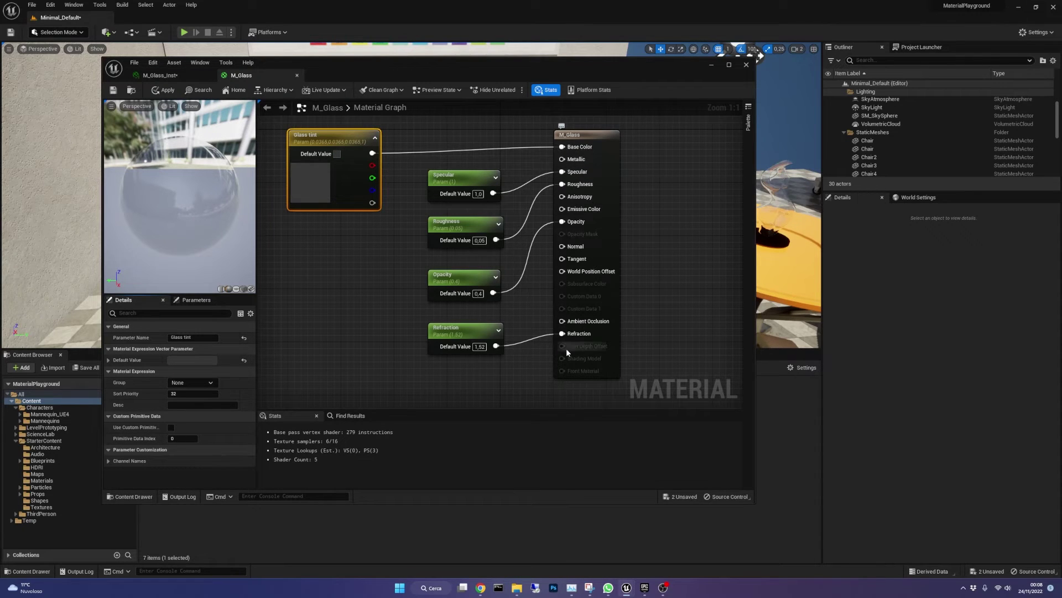
click(389, 249)
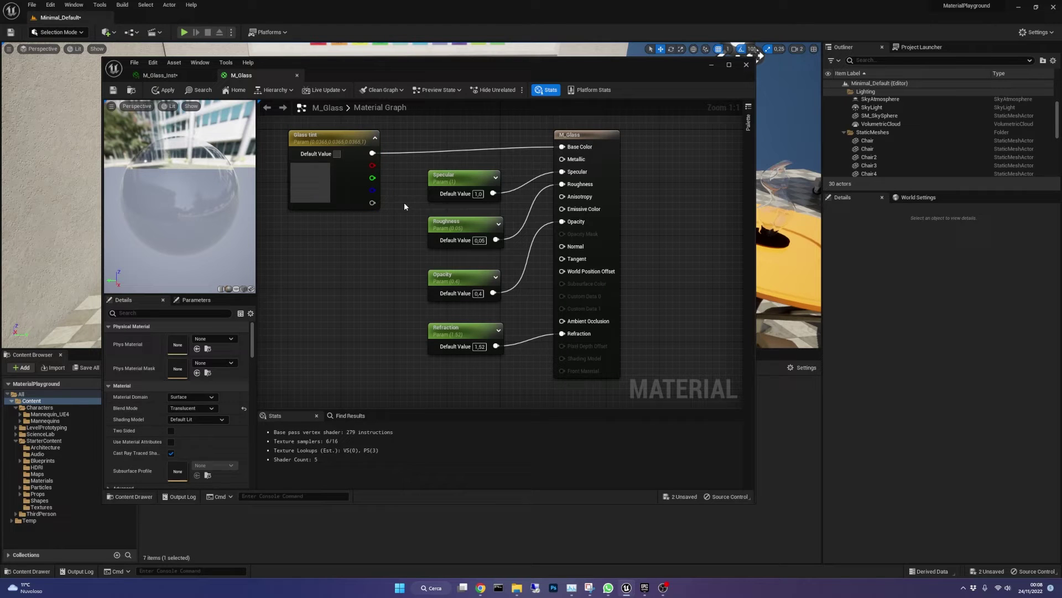
Review the Specular, Roughness, Opacity and Refraction parameter nodes of the M_Glass material graph
click(459, 180)
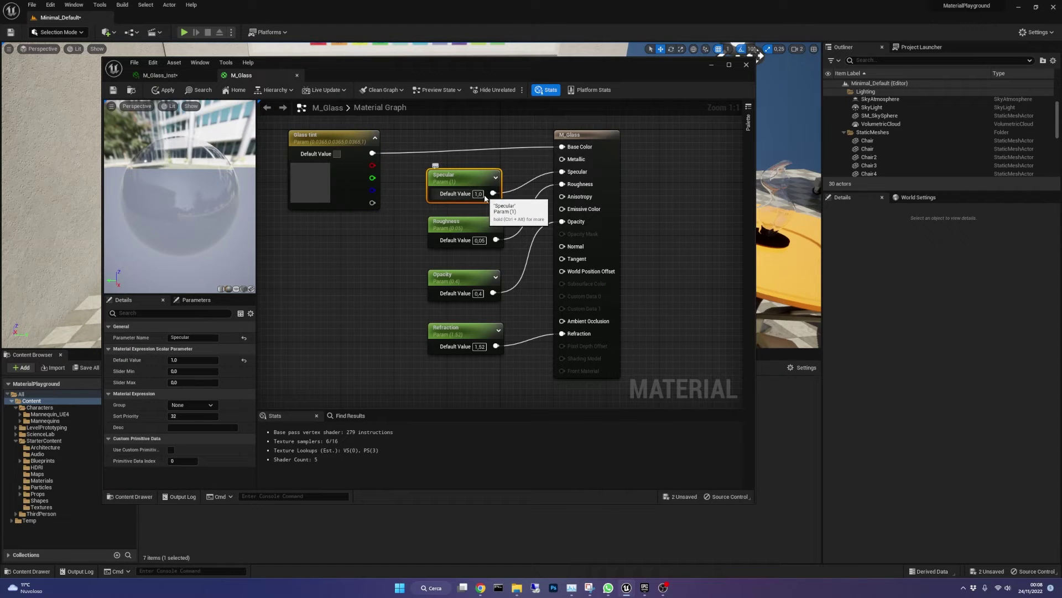
click(482, 245)
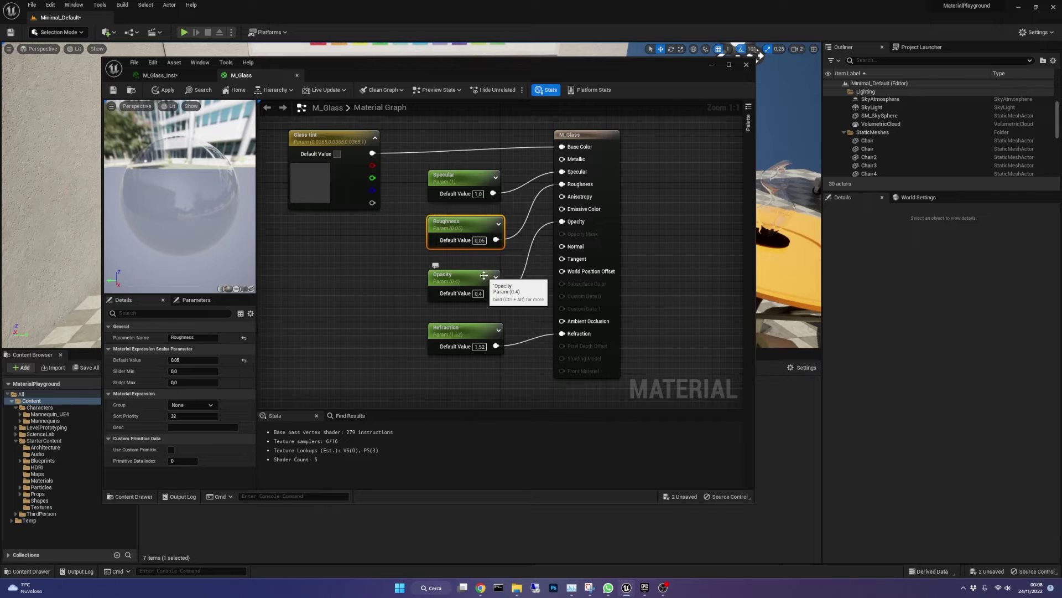
click(491, 297)
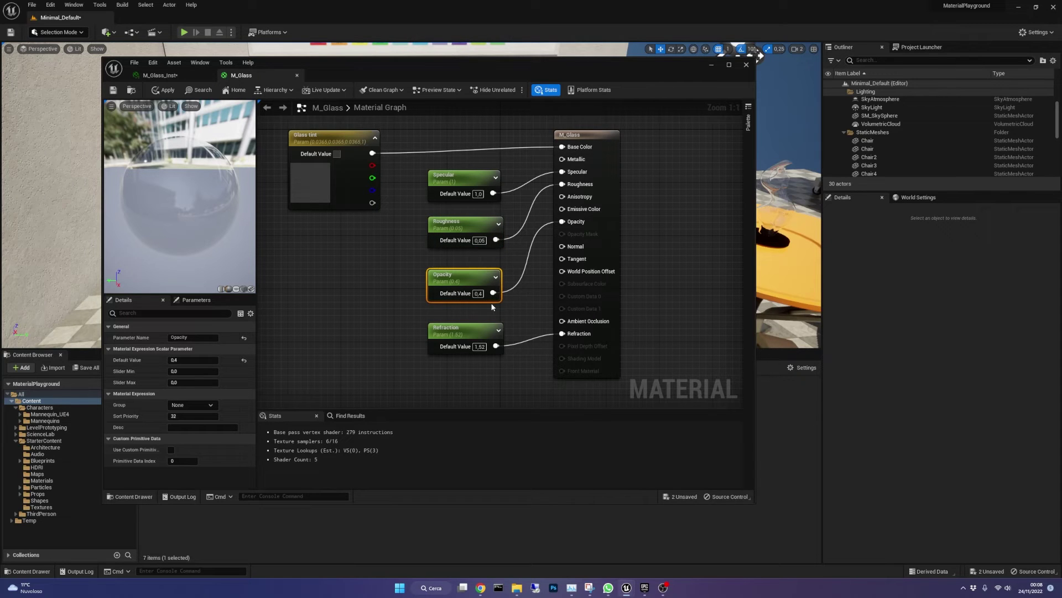
click(480, 329)
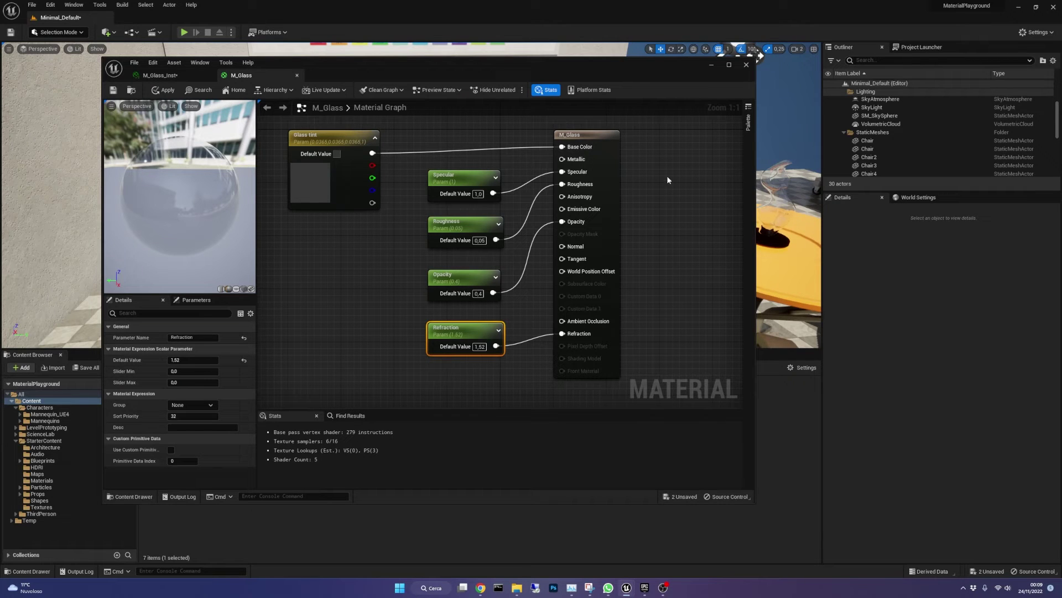
Try promoting the M_Glass Metallic input to a parameter, move its node beside Glass tint and delete it
right_click(579, 159)
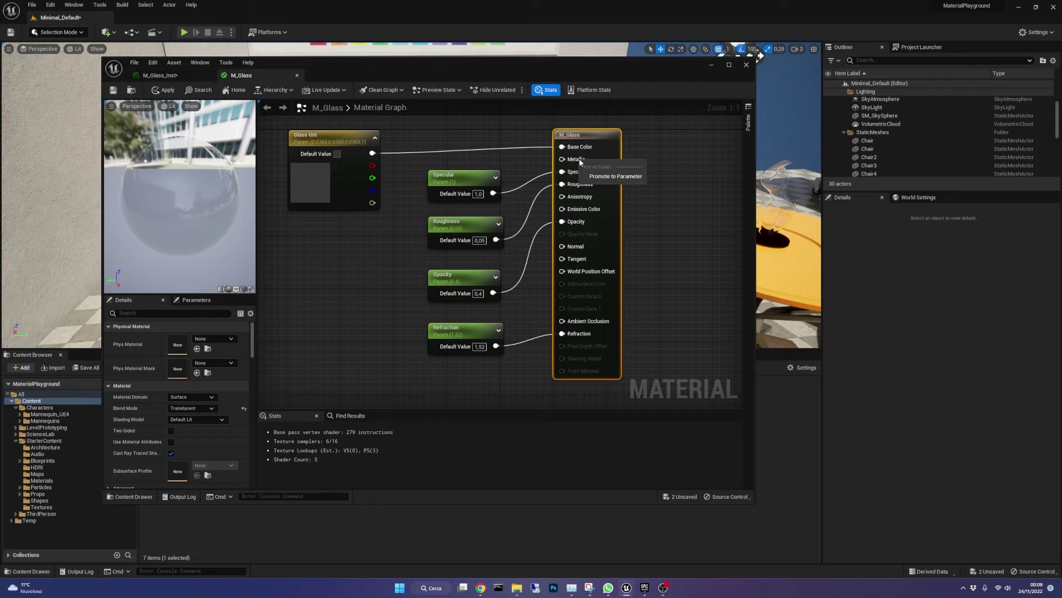
click(609, 176)
drag(544, 135, 432, 128)
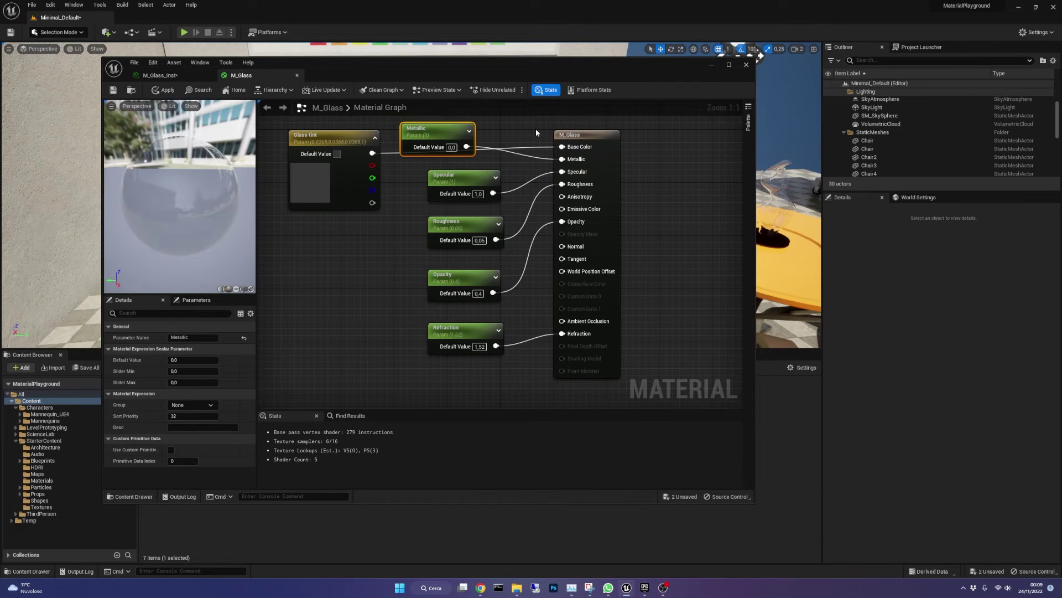
key(Delete)
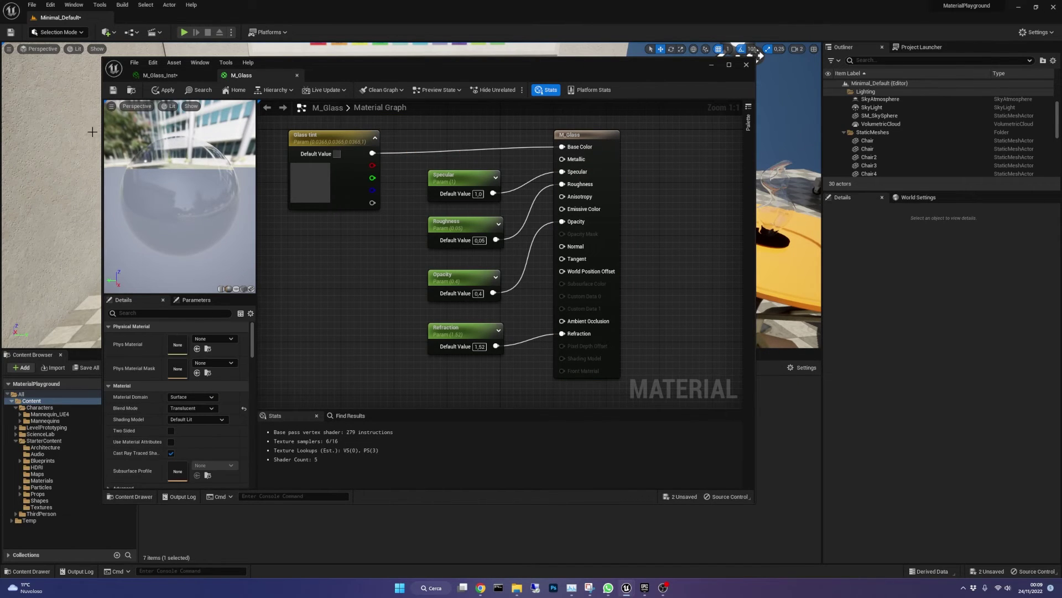
Apply and save the M_Glass material, and create a material instance from it
click(174, 88)
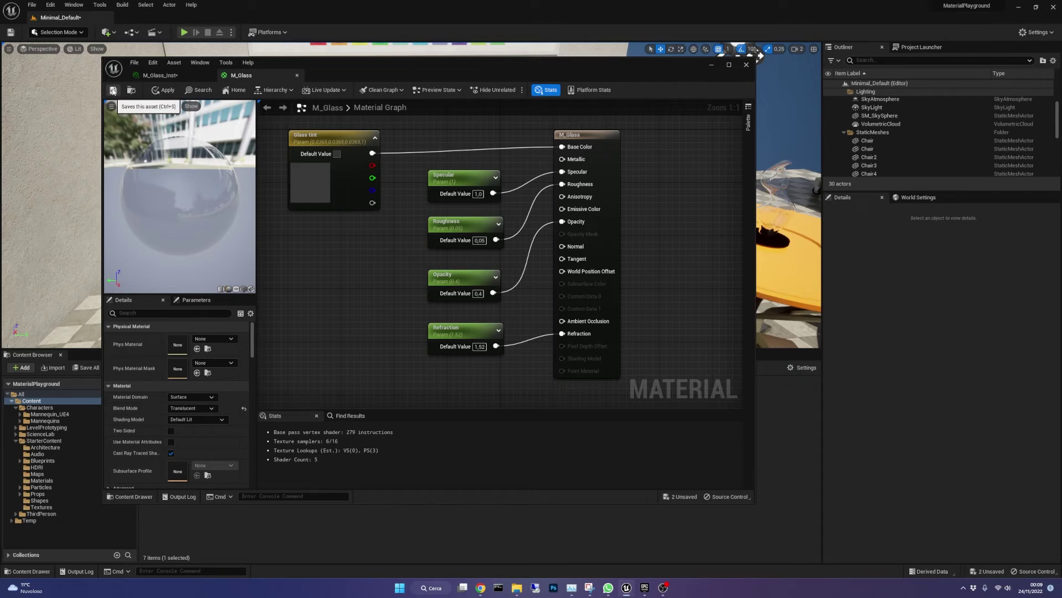
click(110, 90)
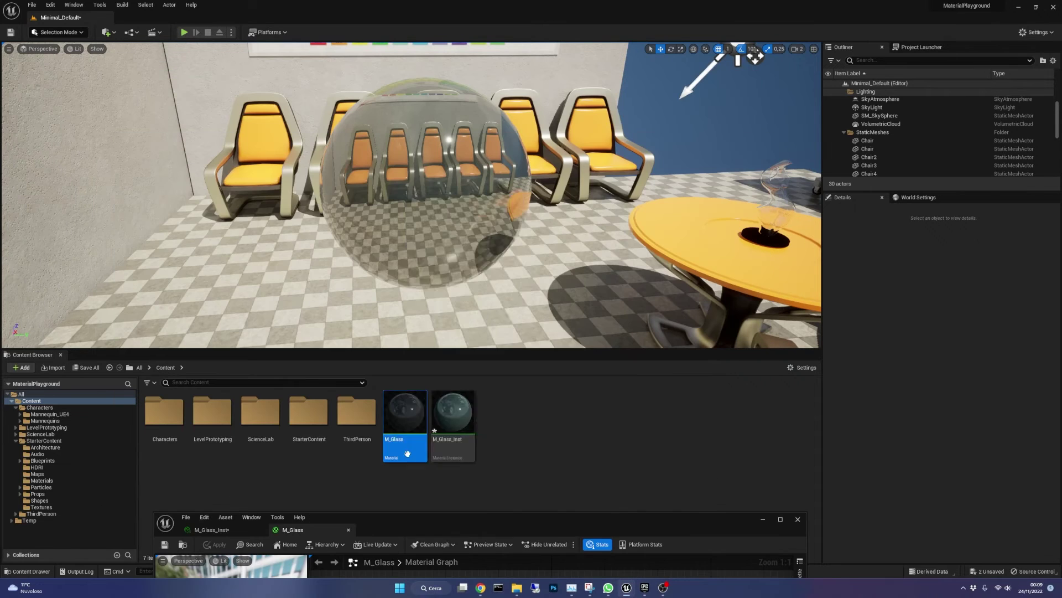
right_click(408, 453)
click(440, 215)
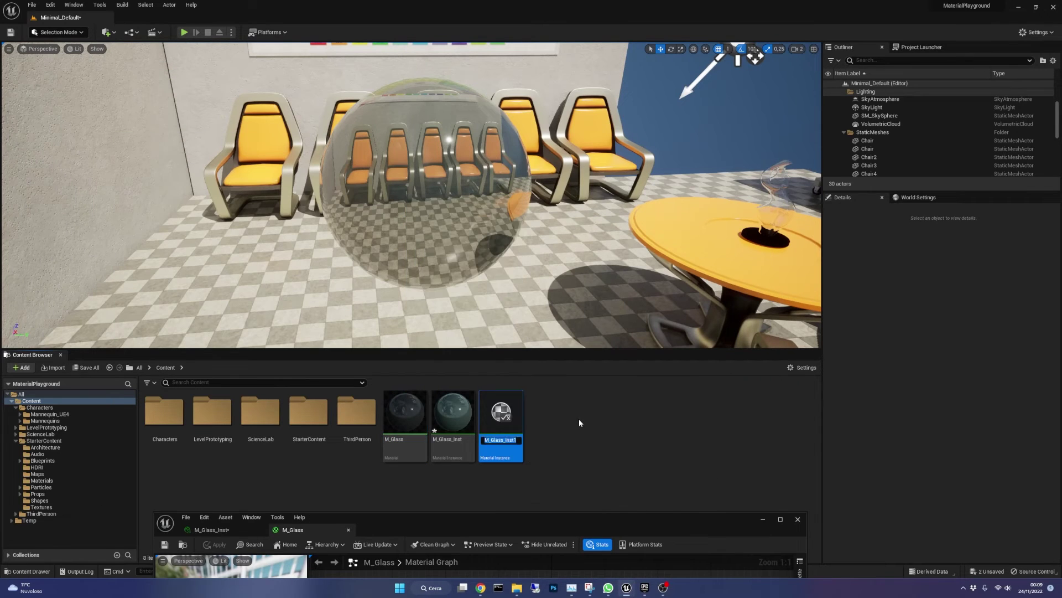
Assign the M_Glass_Inst1 instance to the glass sphere's material Element 0 and open the instance for editing
click(427, 185)
drag(501, 415, 935, 431)
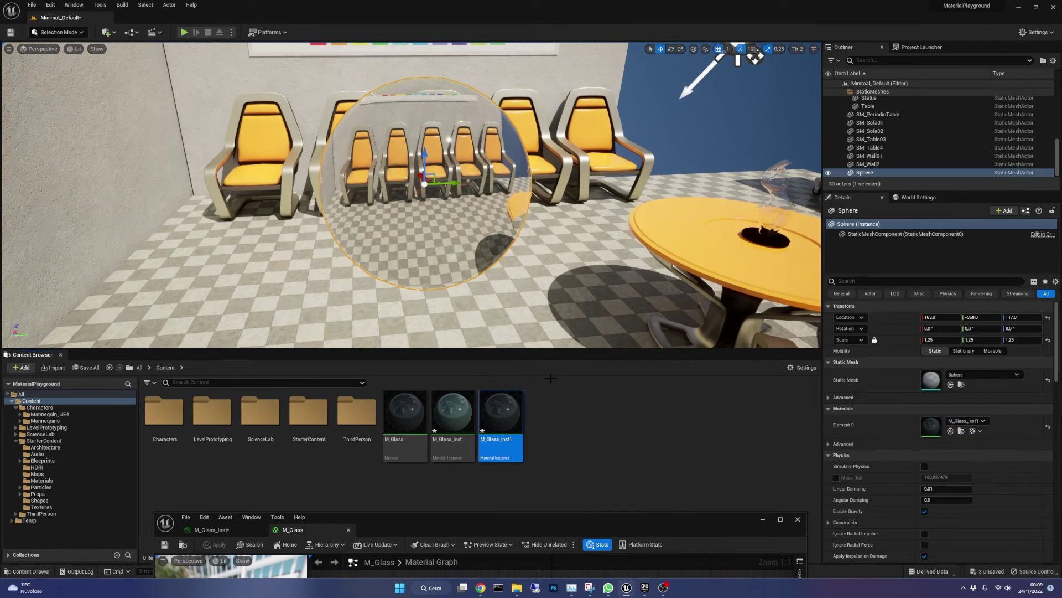
double_click(498, 432)
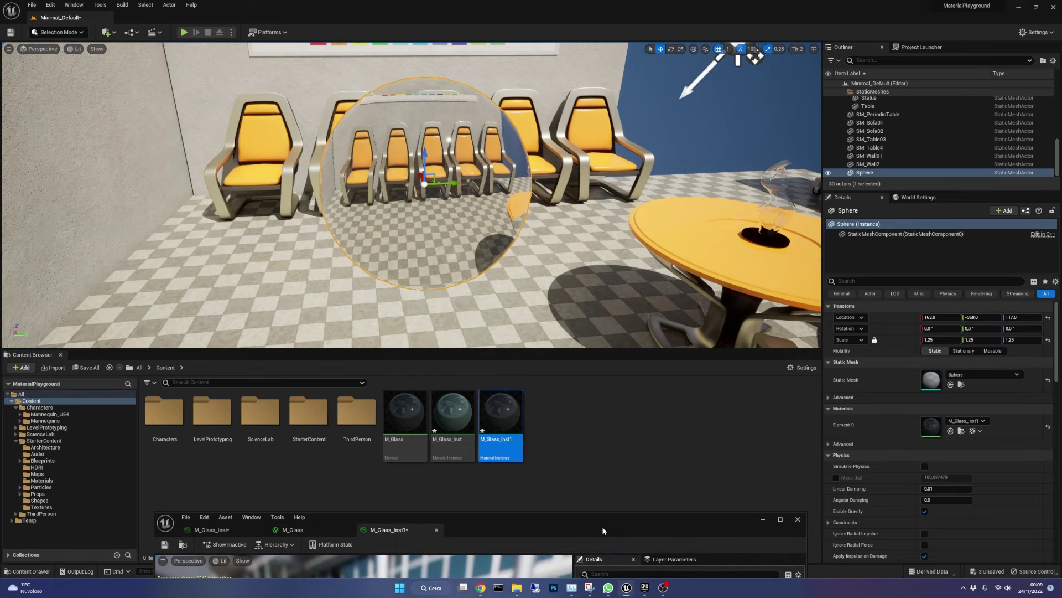
drag(605, 528, 566, 318)
Enable the Opacity, Refraction, Roughness, Specular and Glass tint overrides in M_Glass_Inst1
click(560, 399)
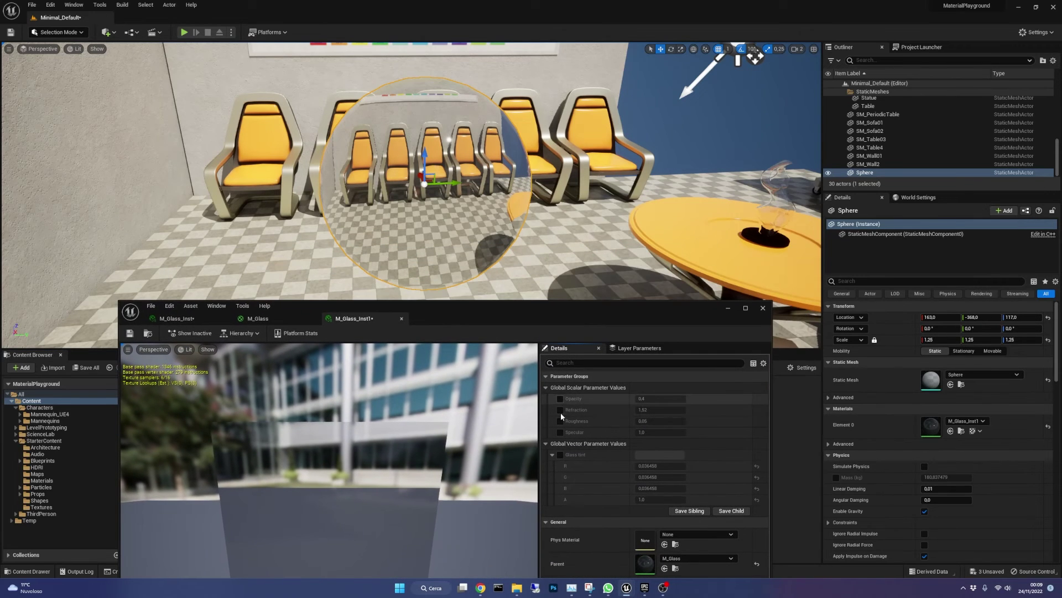
click(560, 410)
click(561, 421)
click(560, 432)
click(560, 454)
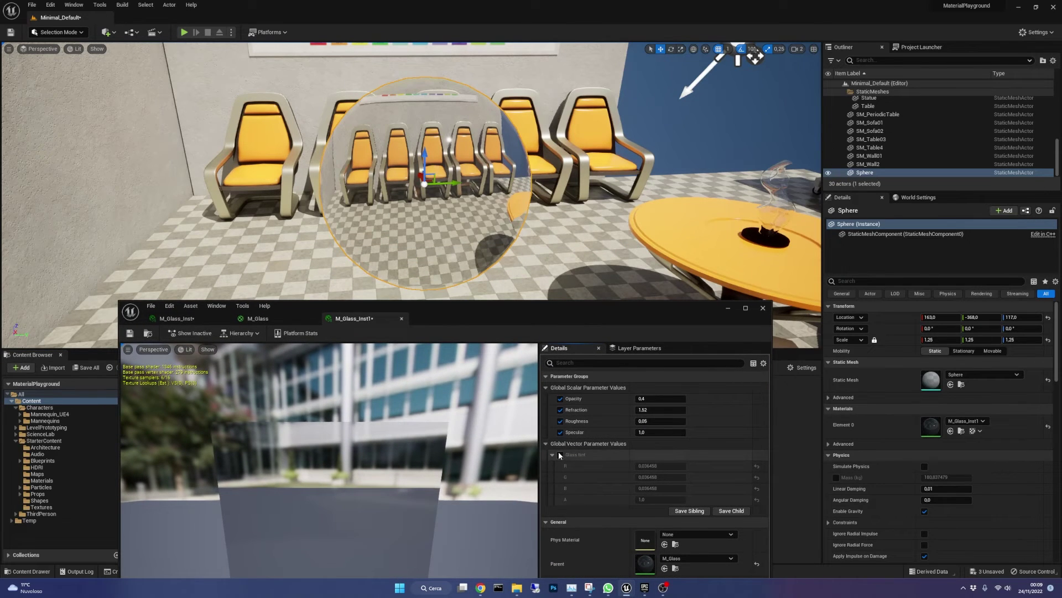
Try an Opacity of about 0.9 and a Refraction of about 1.3 on the instance, and reset the Refraction to default
drag(658, 398, 695, 398)
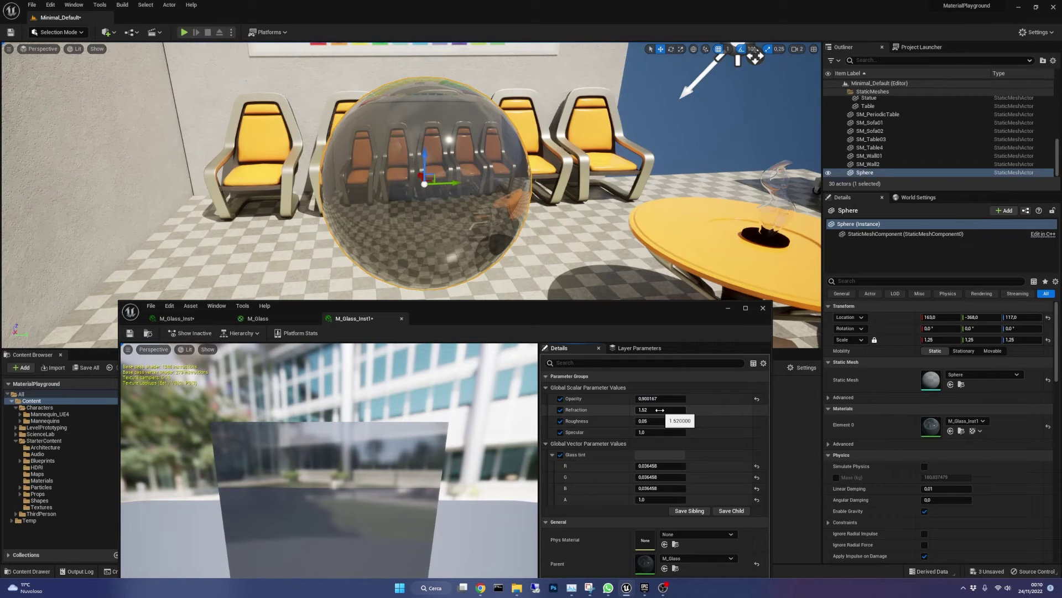
drag(659, 409, 643, 409)
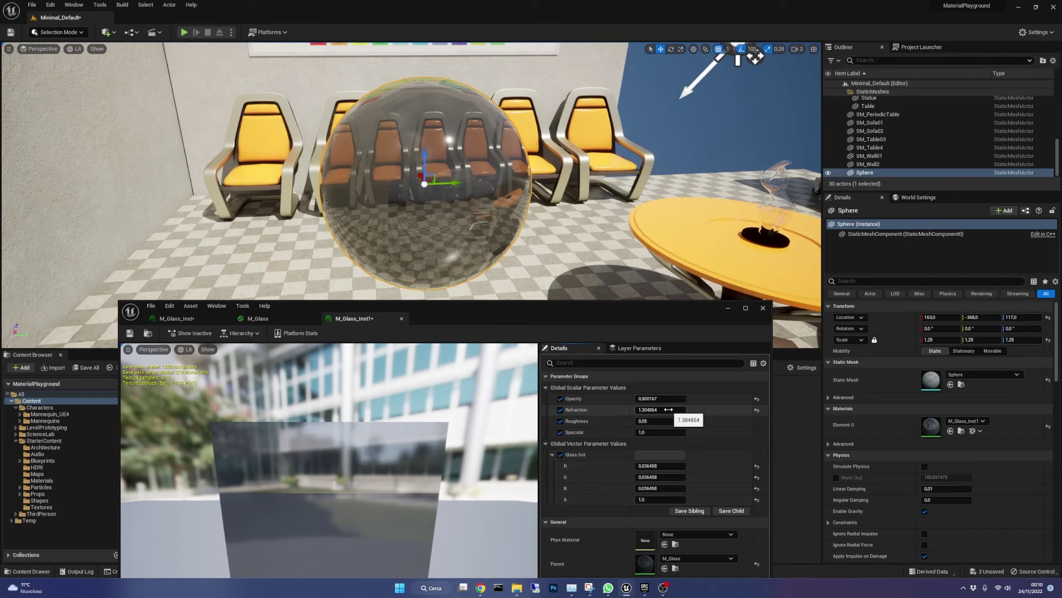
click(757, 410)
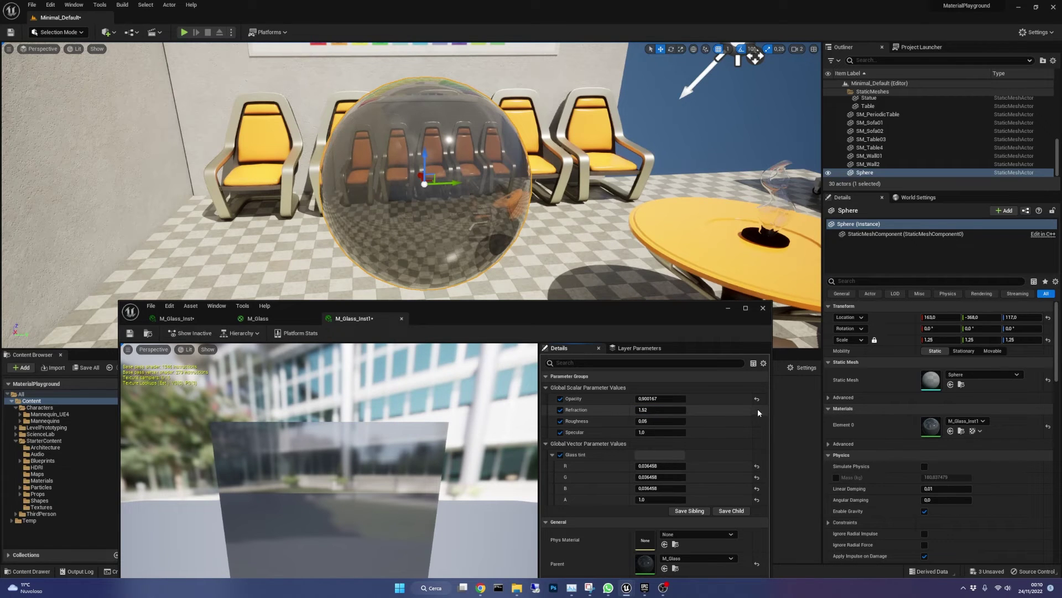
Try other Roughness and Specular values on the instance, reset the Roughness to default and set the Specular to 1
mouse_move(657, 421)
mouse_down()
mouse_move(682, 422)
mouse_move(674, 432)
mouse_up()
click(757, 421)
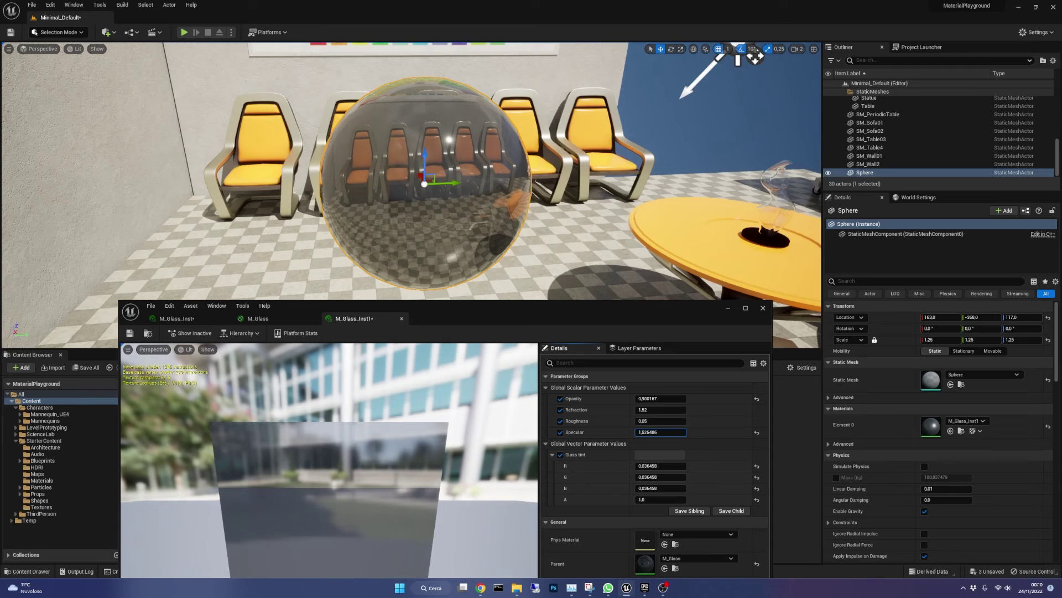
drag(674, 432, 669, 432)
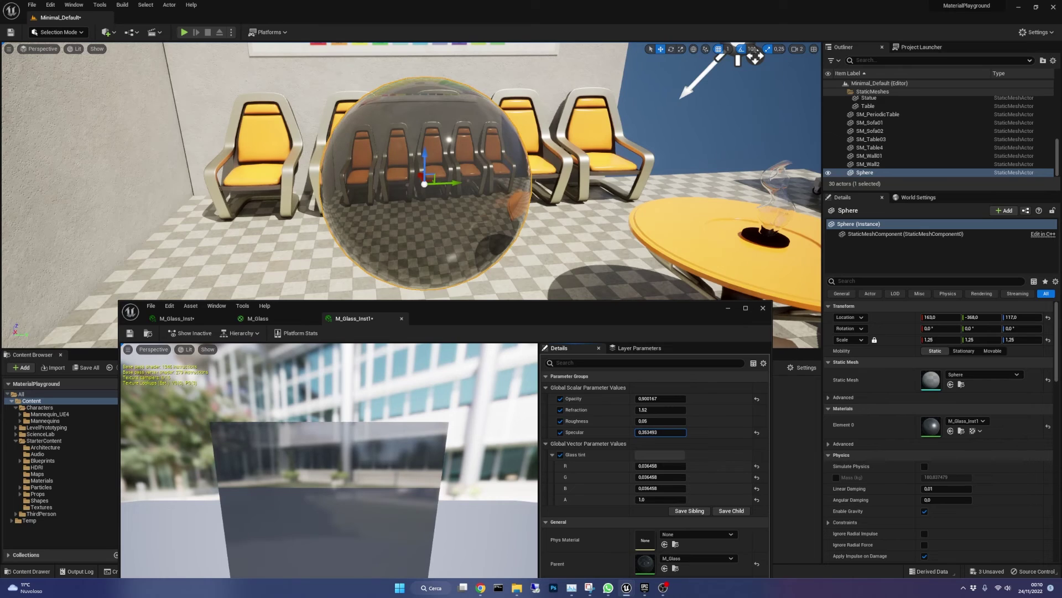
text(1)
key(Return)
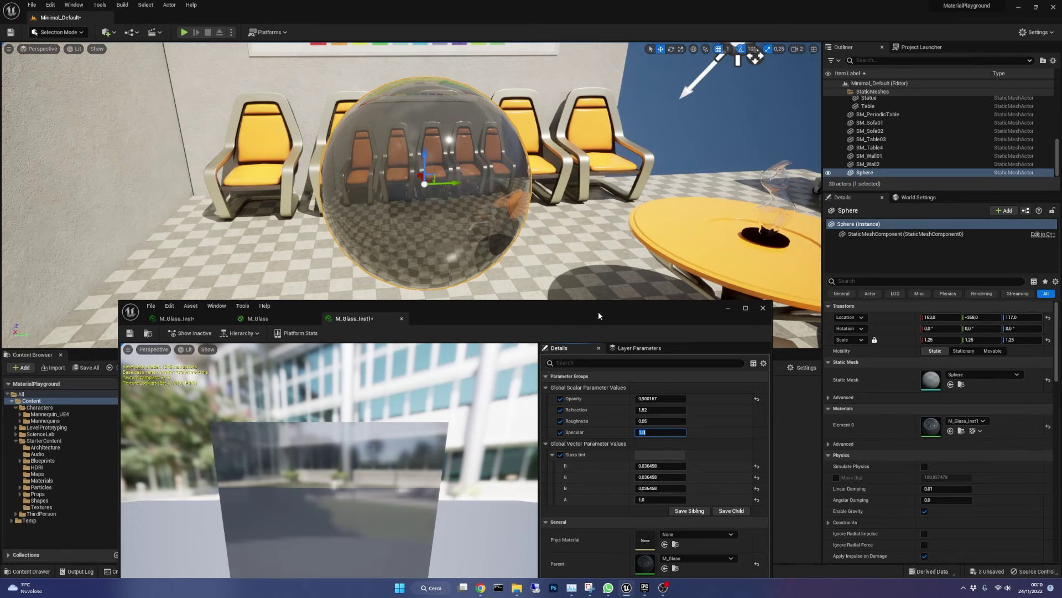
Set the instance's Glass tint to a muted dark green of about R 0.042, G 0.078, B 0.056, and its Opacity to about 0.79
click(660, 455)
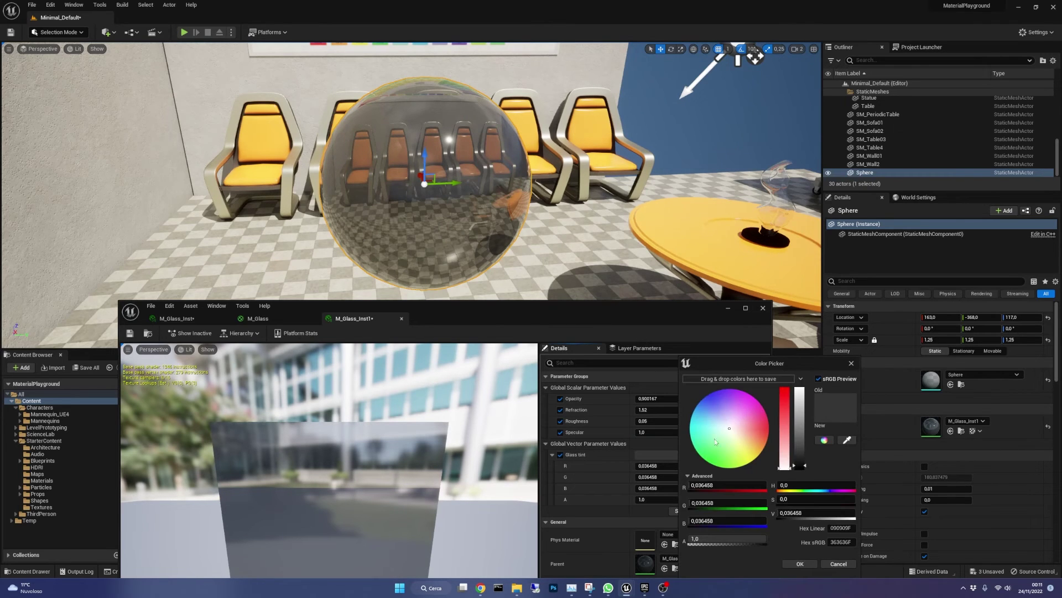
drag(725, 436, 726, 433)
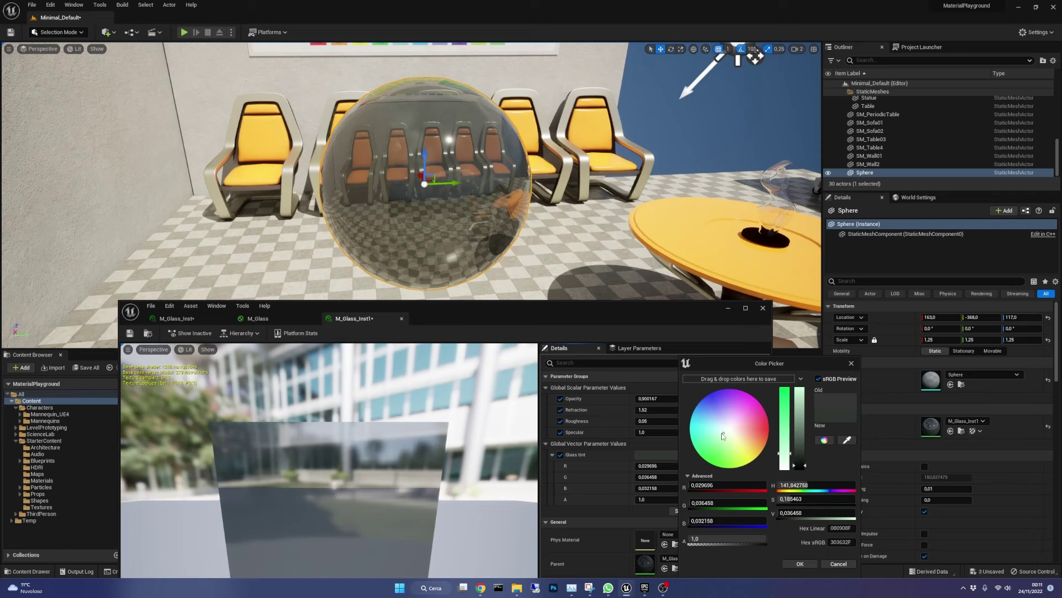
drag(801, 457, 785, 431)
click(785, 463)
click(675, 433)
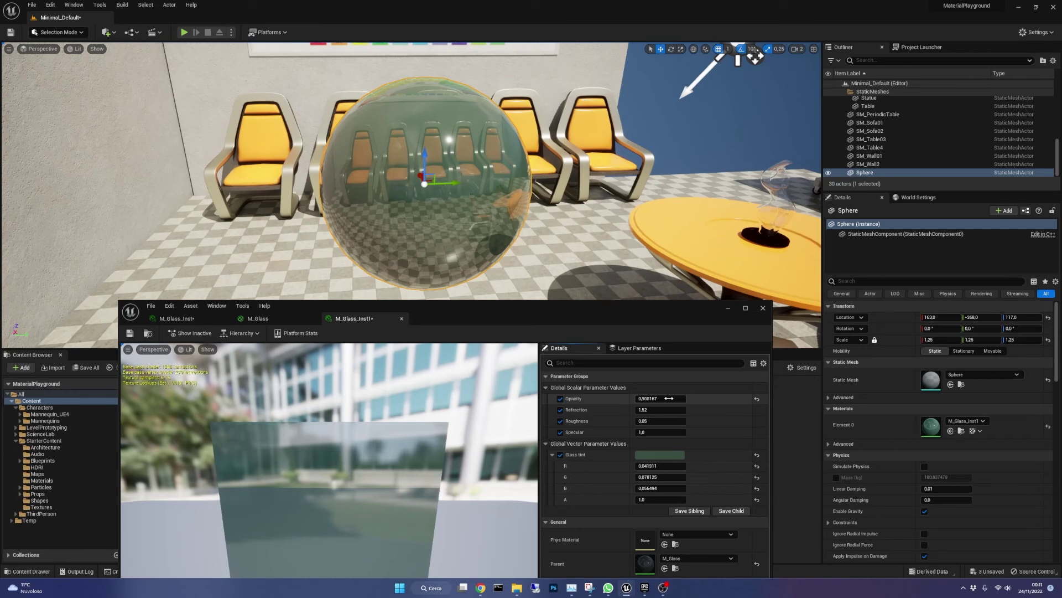
drag(669, 399, 648, 399)
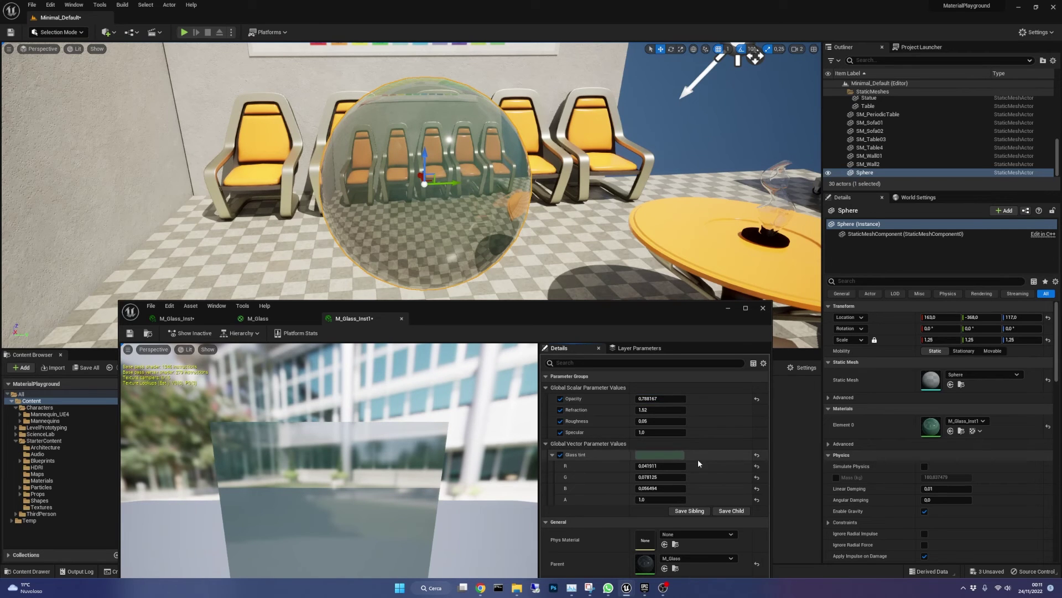
Select the PostProcessVolume and inspect the tinted glass sphere's reflections up close in the level
drag(635, 313, 605, 372)
scroll(913, 132, up, 5)
double_click(885, 147)
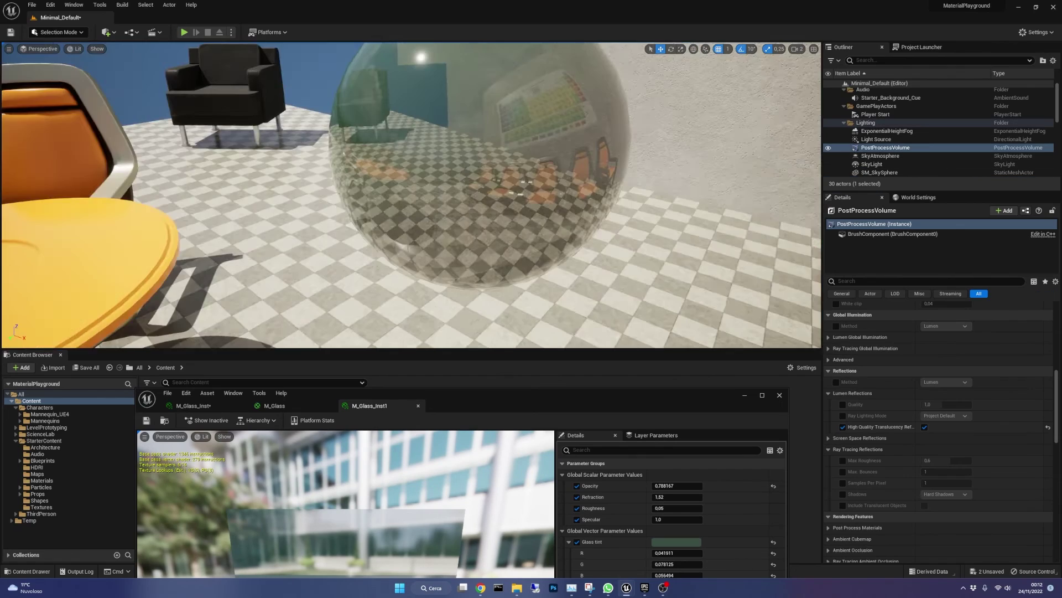
right_drag(411, 195, 382, 193)
Play the level and walk the character around the glass sphere to examine its reflections and refraction
click(185, 33)
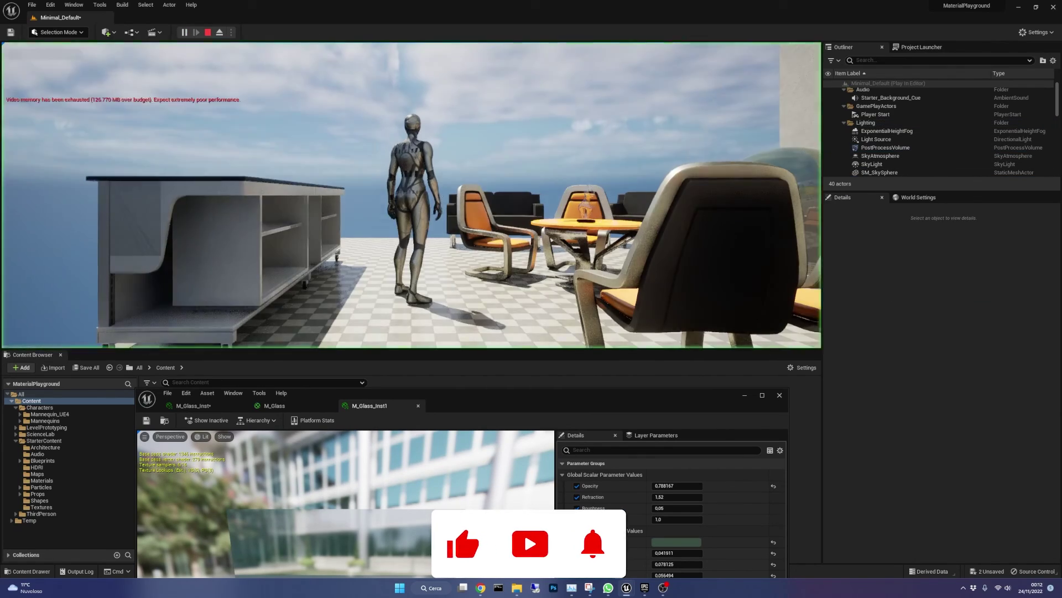
click(309, 144)
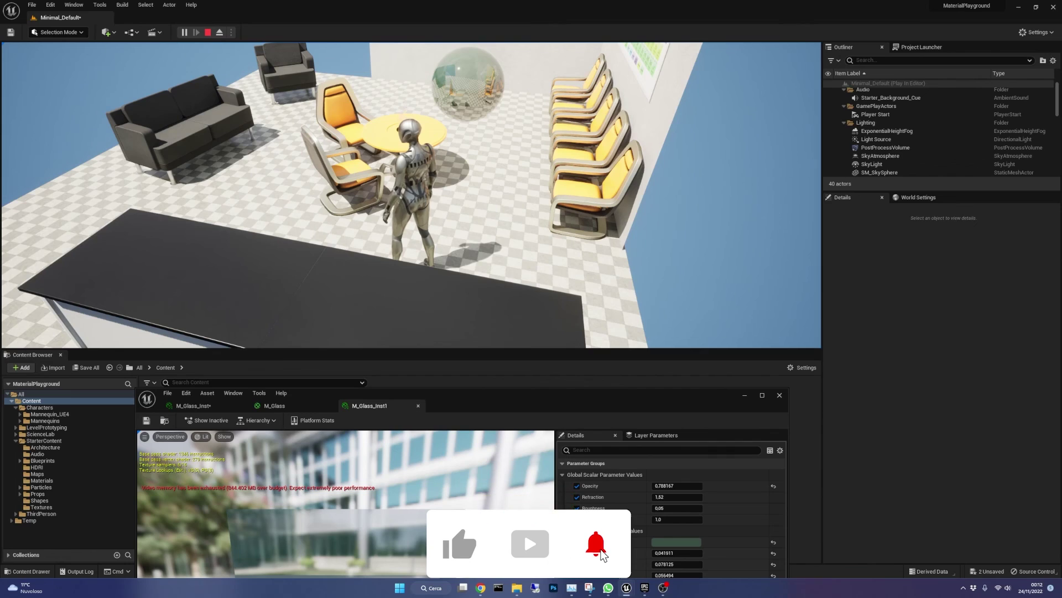
key(w)
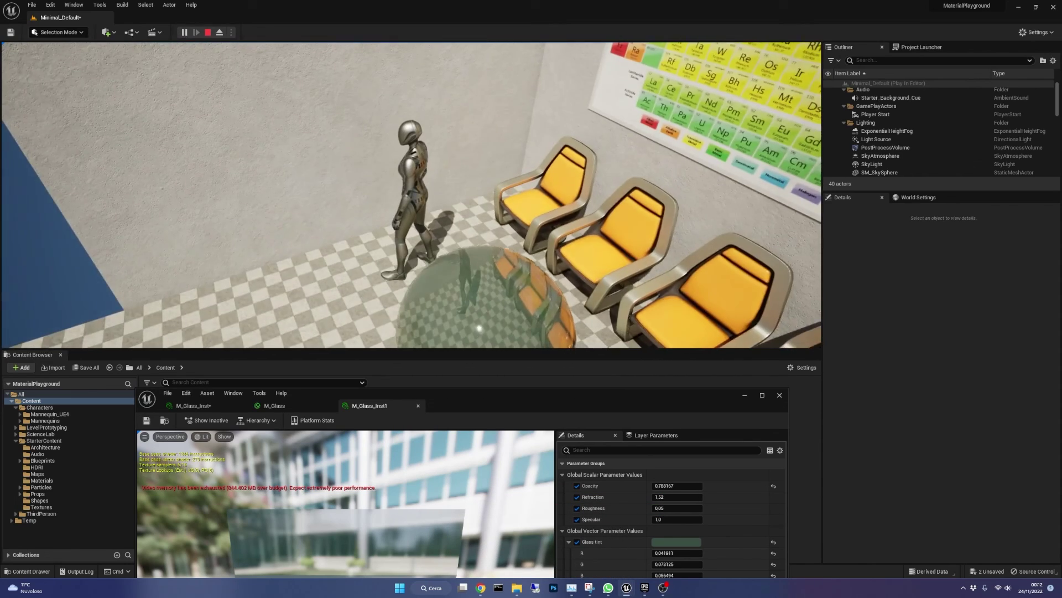
key(s)
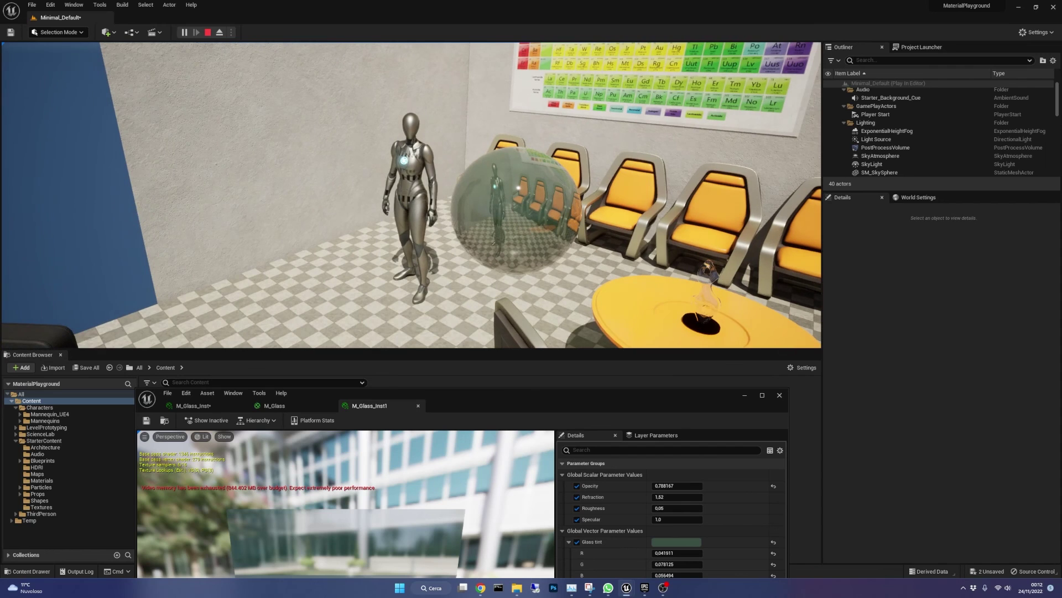